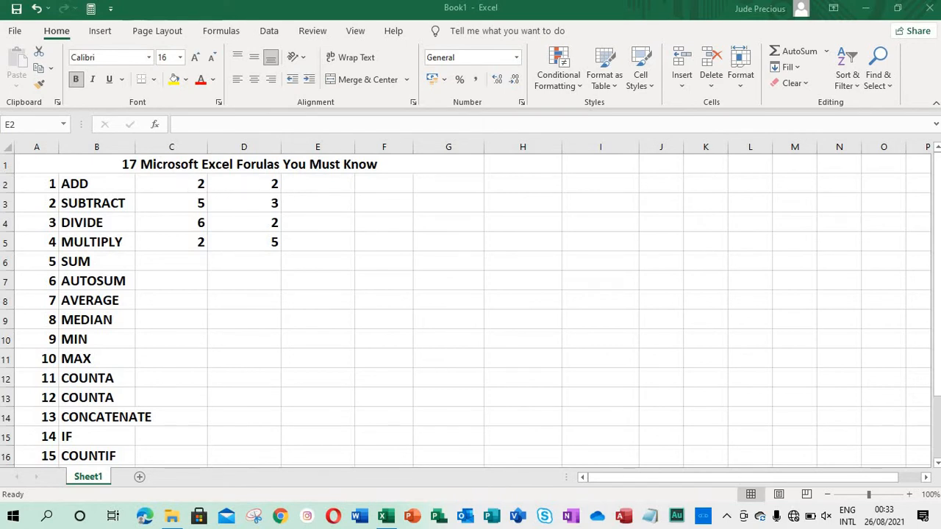
Enter the addition formula =2+2 with literal numbers in cell E2 of the ADD row
click(313, 188)
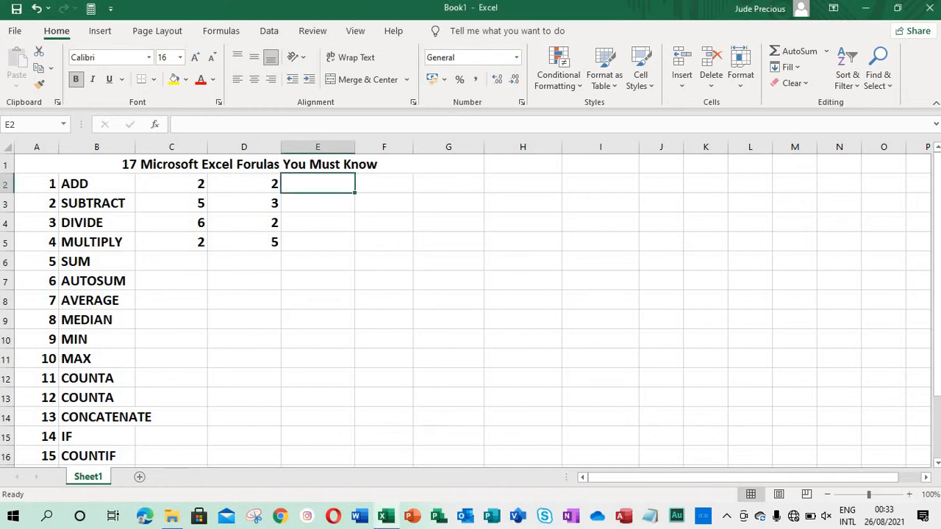
text(=)
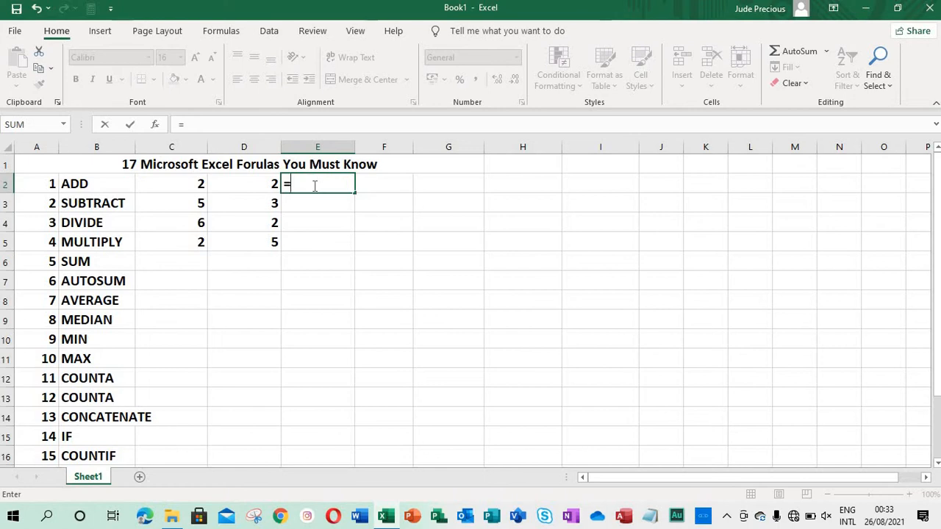
text(2+2)
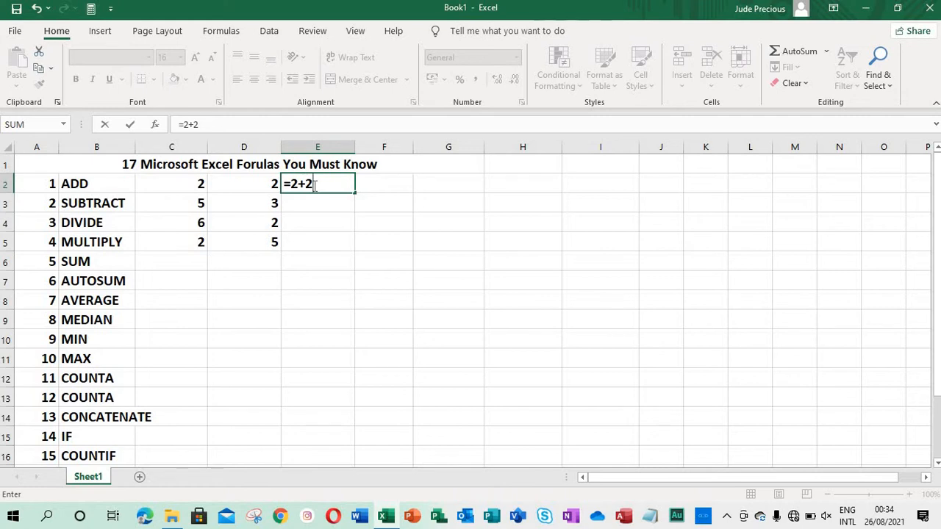
key(Return)
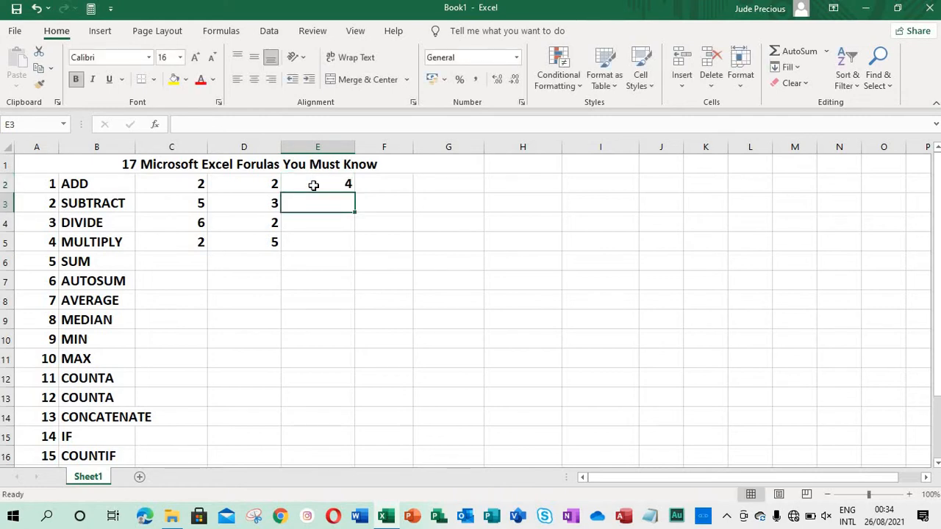
Replace the content of cell E2 with the cell-reference formula =C2+D2
click(318, 185)
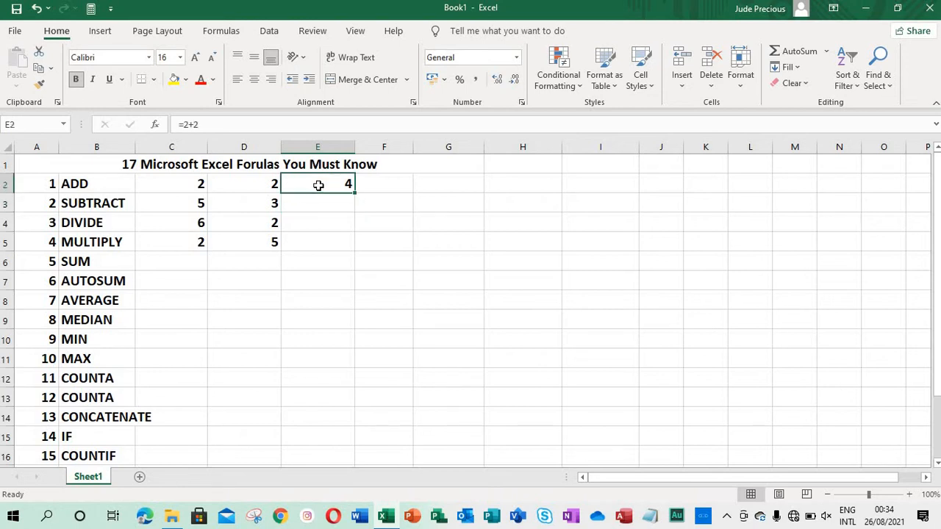
key(BackSpace)
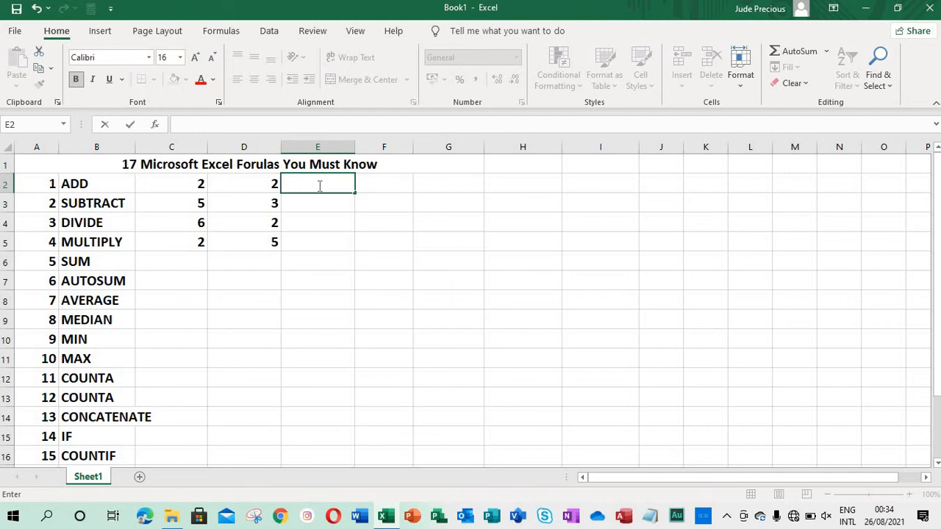
text(=)
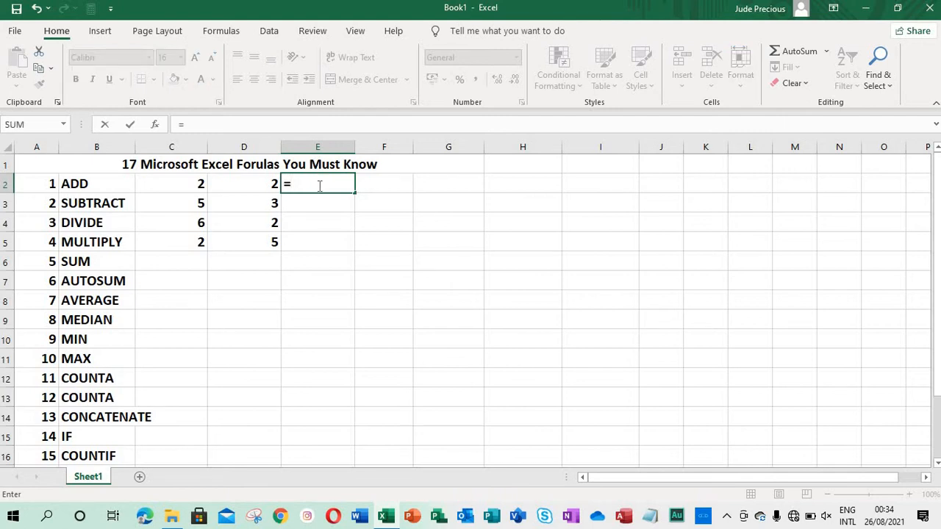
click(193, 185)
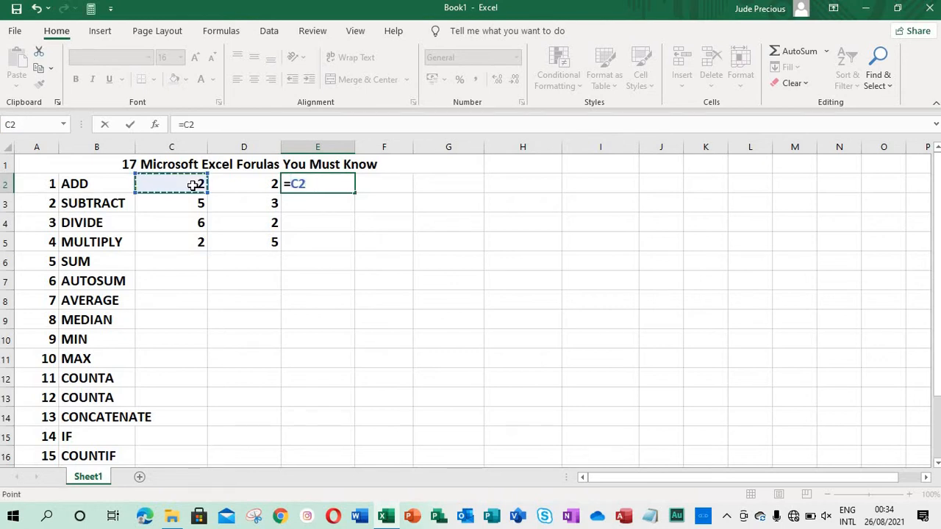
text(+)
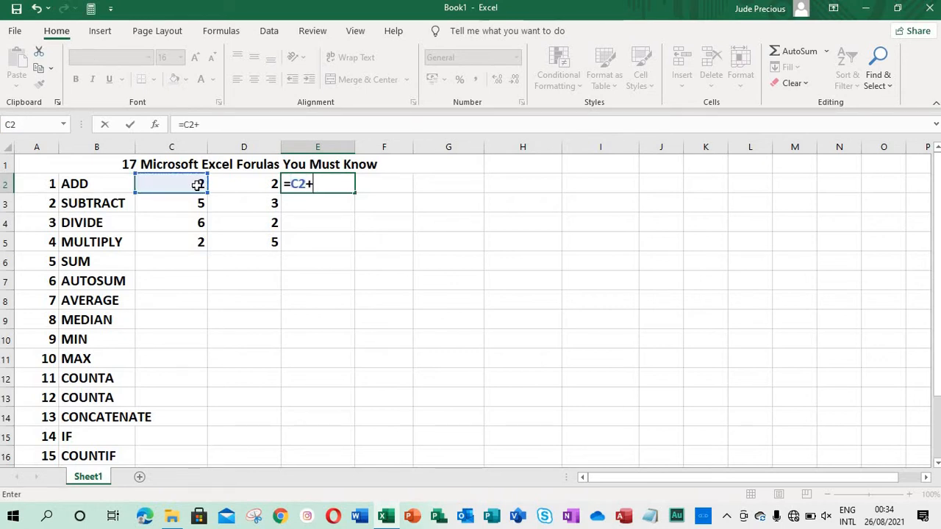
click(239, 186)
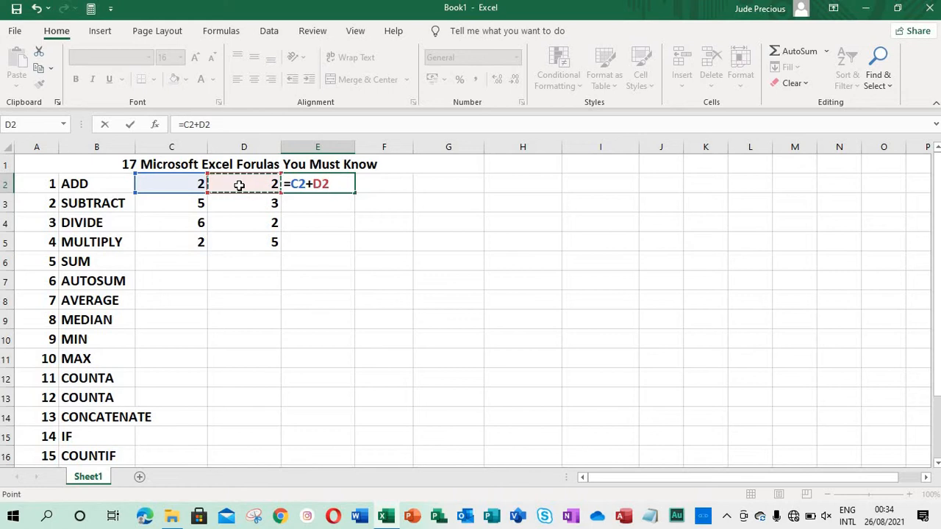
key(Return)
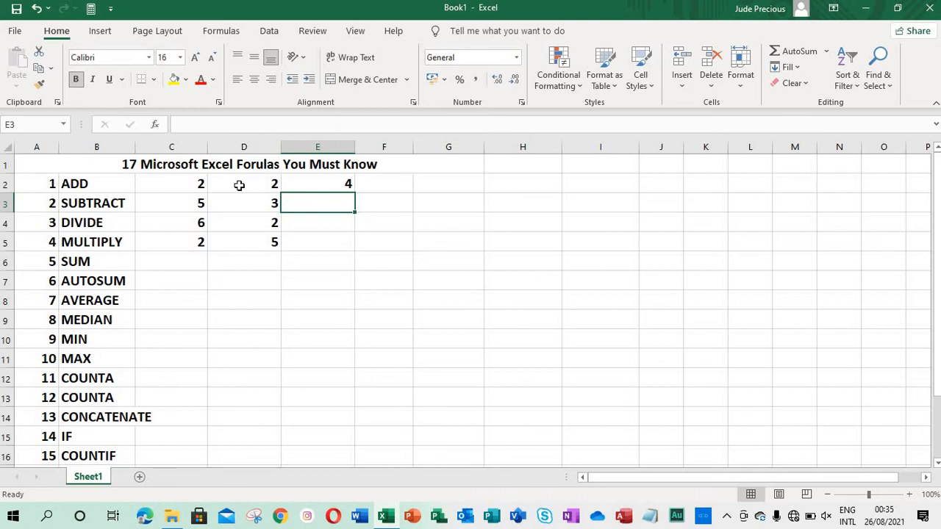
Enter the subtraction formula =5-3 with literal numbers in cell E3 of the SUBTRACT row
text(=)
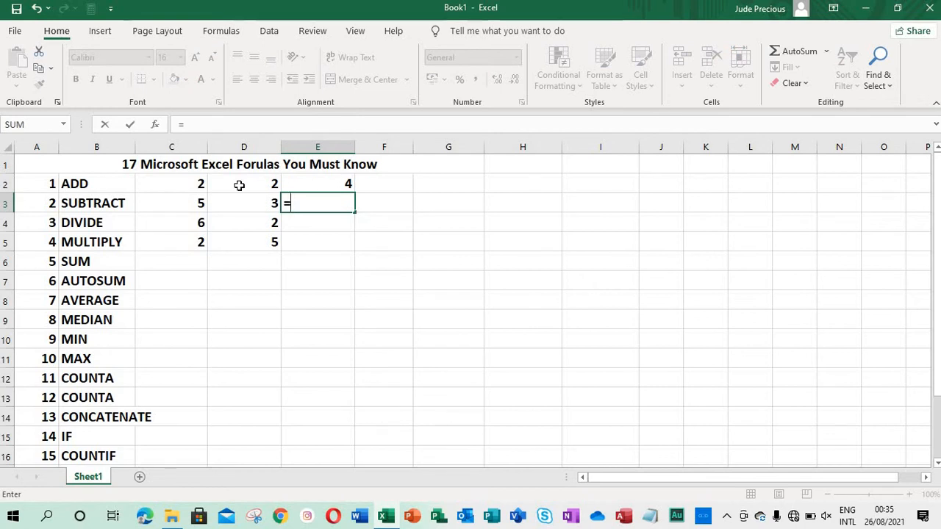
text(5-3)
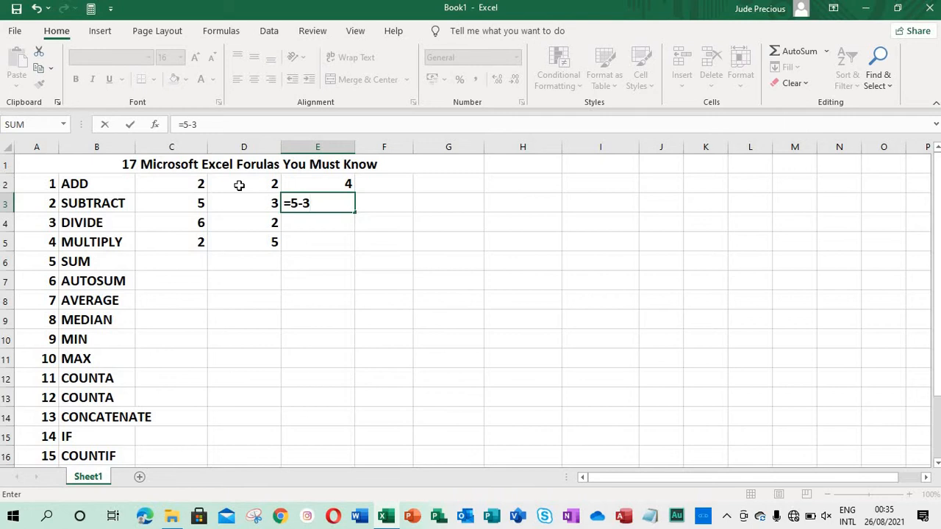
key(Return)
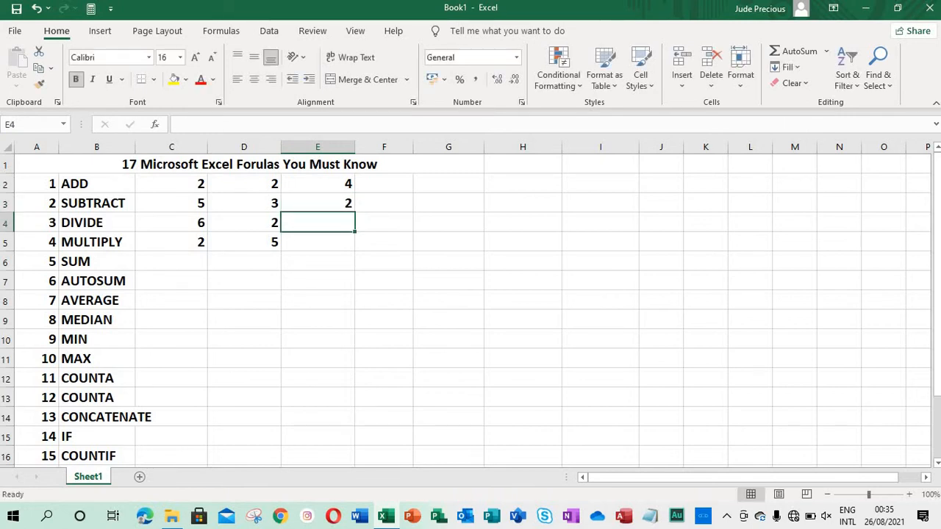
Replace the content of cell E3 with the cell-reference formula =C3-D3
key(Up)
key(BackSpace)
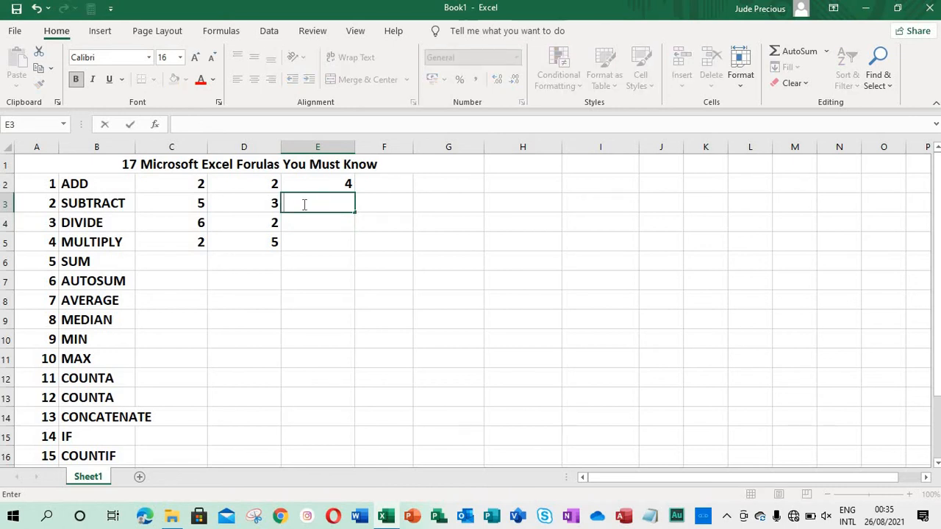
text(=)
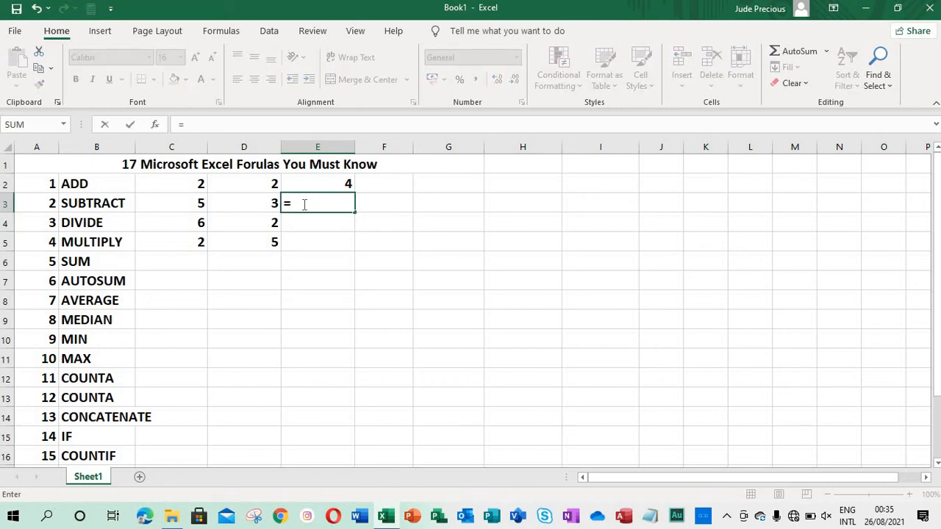
click(193, 206)
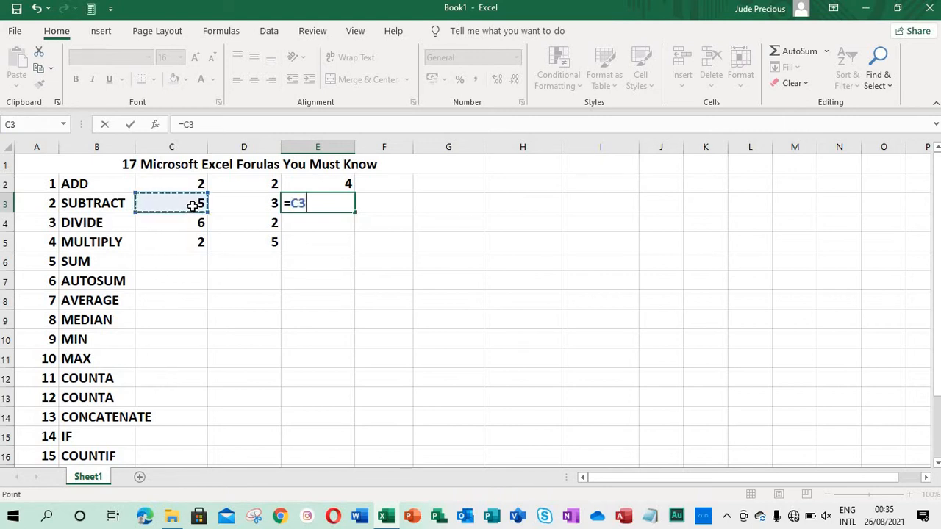
text(-)
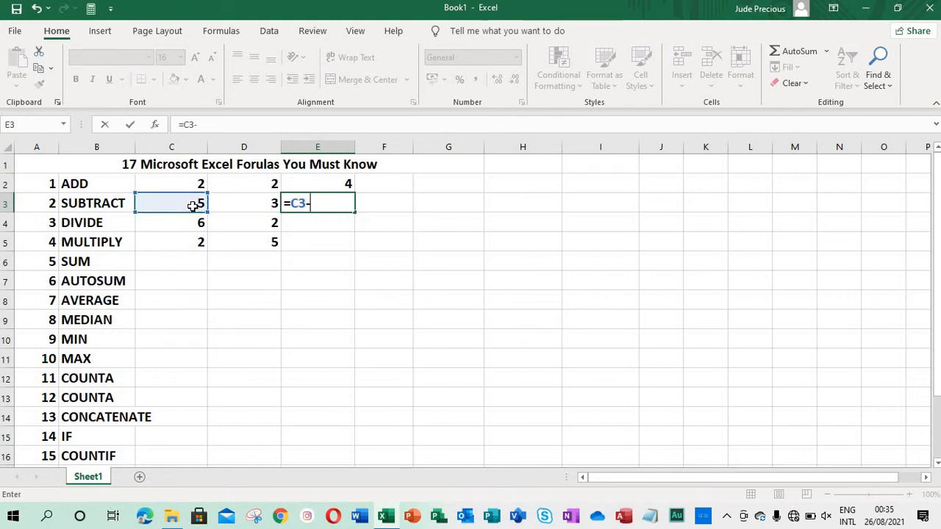
click(243, 202)
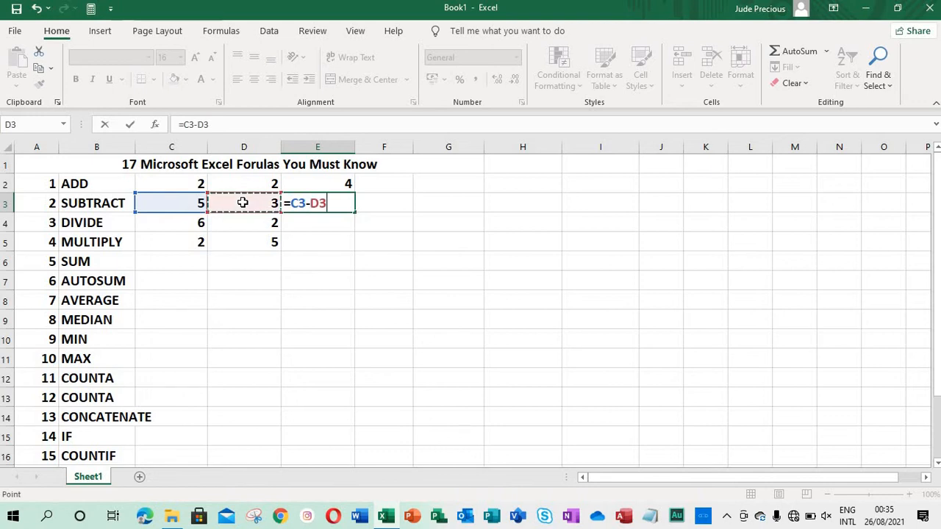
key(Return)
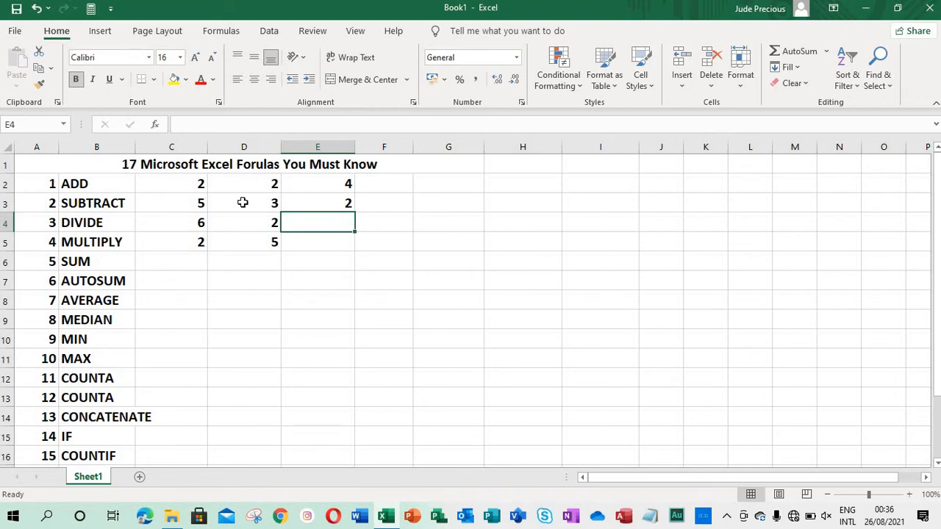
Enter the division formula =6/2 with literal numbers in cell E4 of the DIVIDE row
text(=)
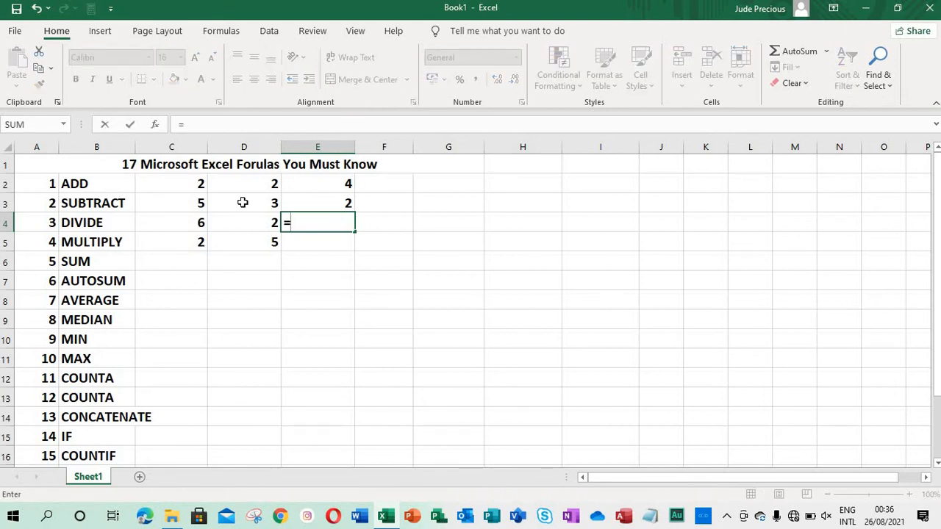
text(6/2)
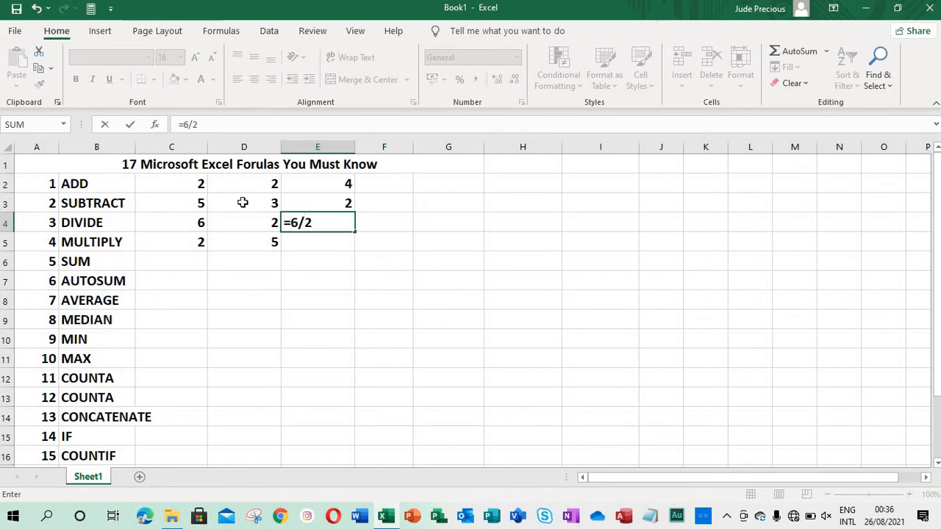
key(Return)
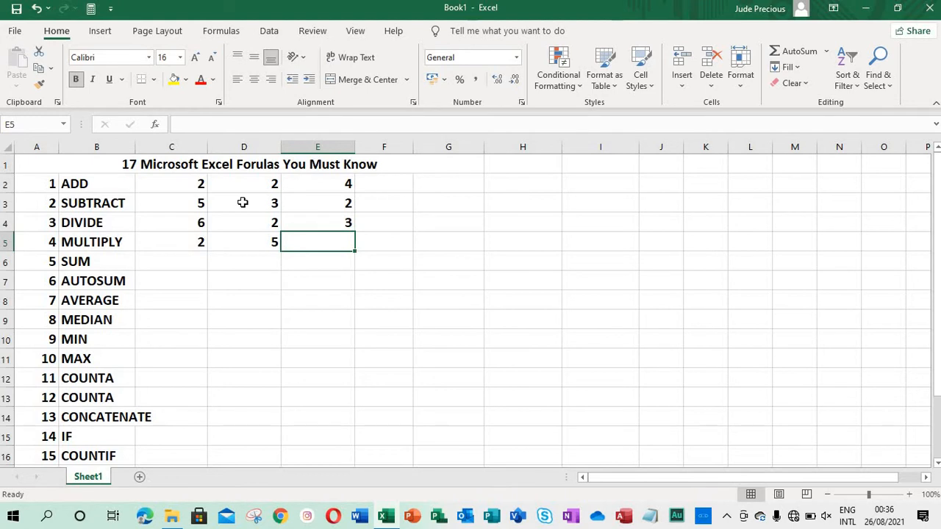
Replace the content of cell E4 with a formula dividing cell C4 by cell D4
key(Up)
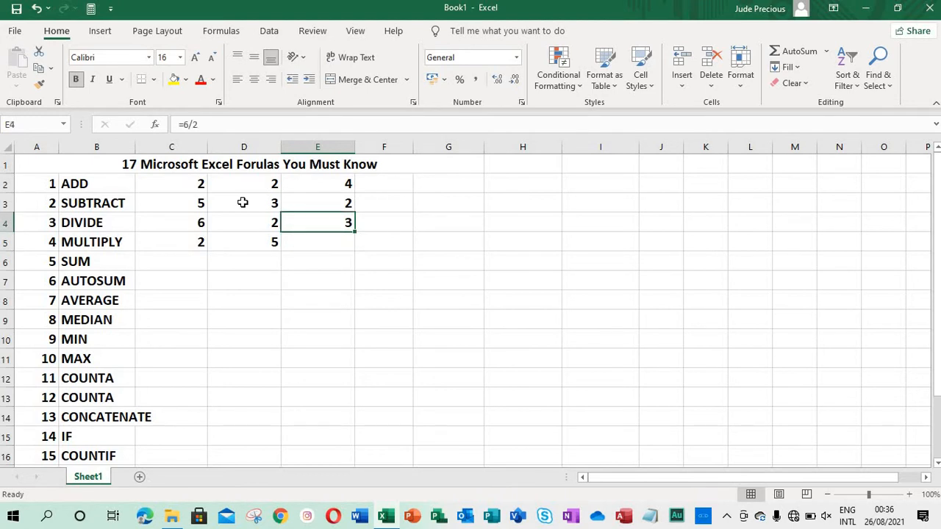
key(BackSpace)
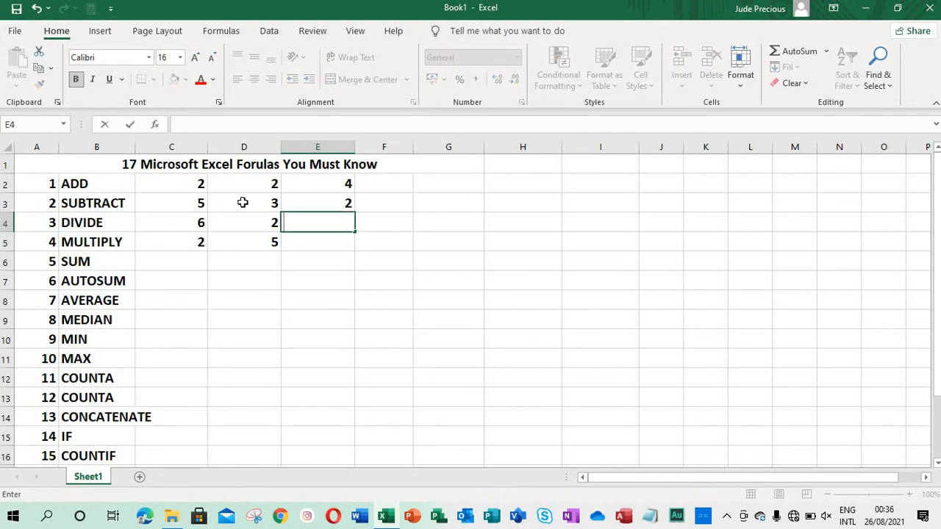
text(=)
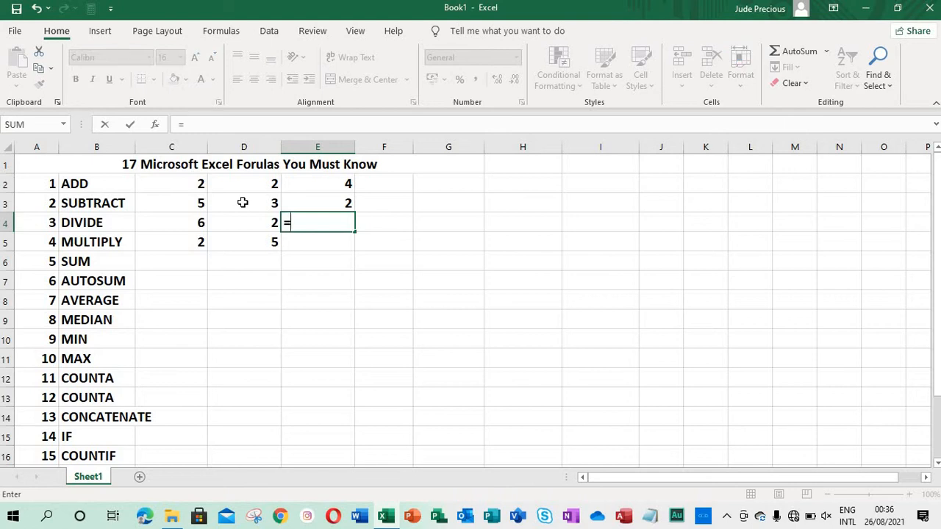
click(189, 225)
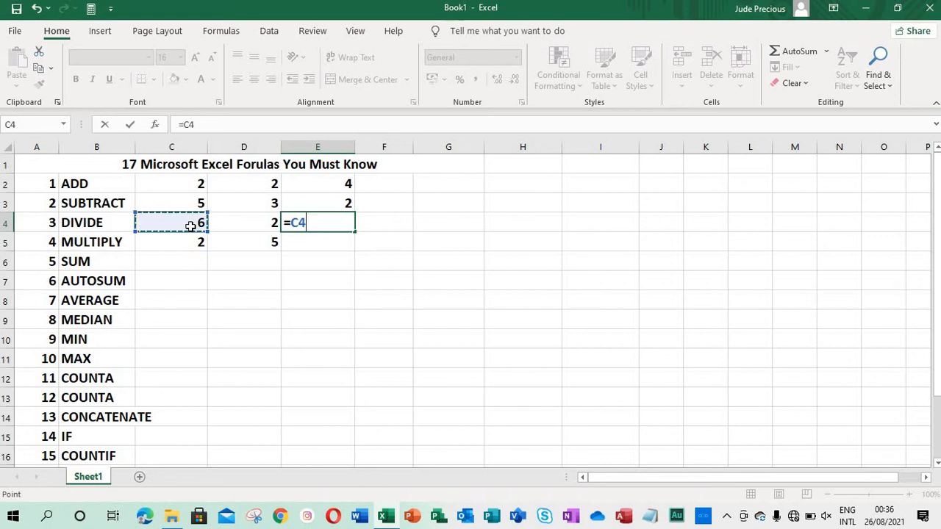
text(/)
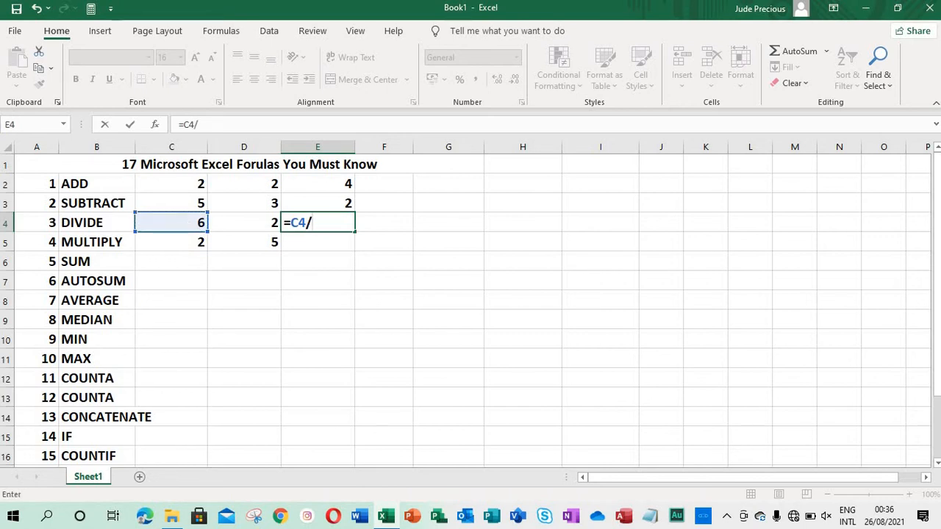
click(238, 221)
key(Return)
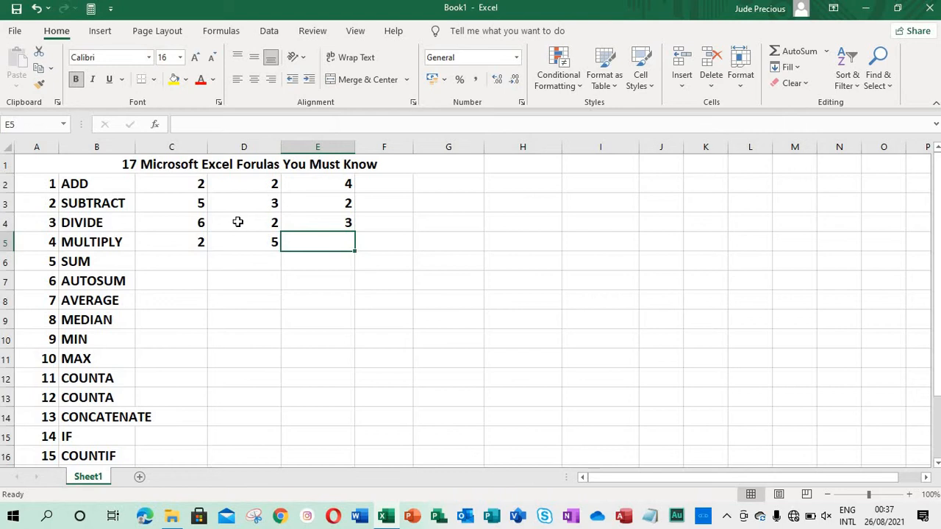
Enter the multiplication formula =2*5 with literal numbers in cell E5 of the MULTIPLY row
text(=)
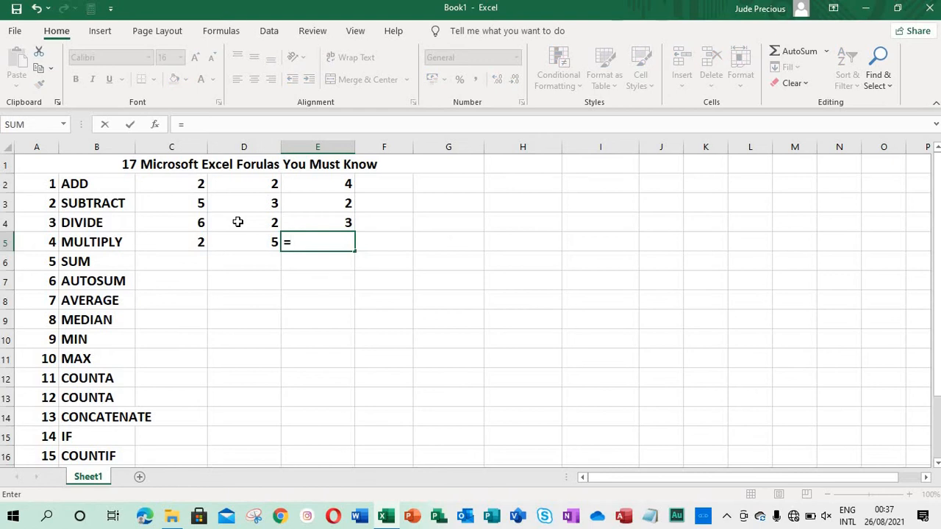
text(2*5)
key(Return)
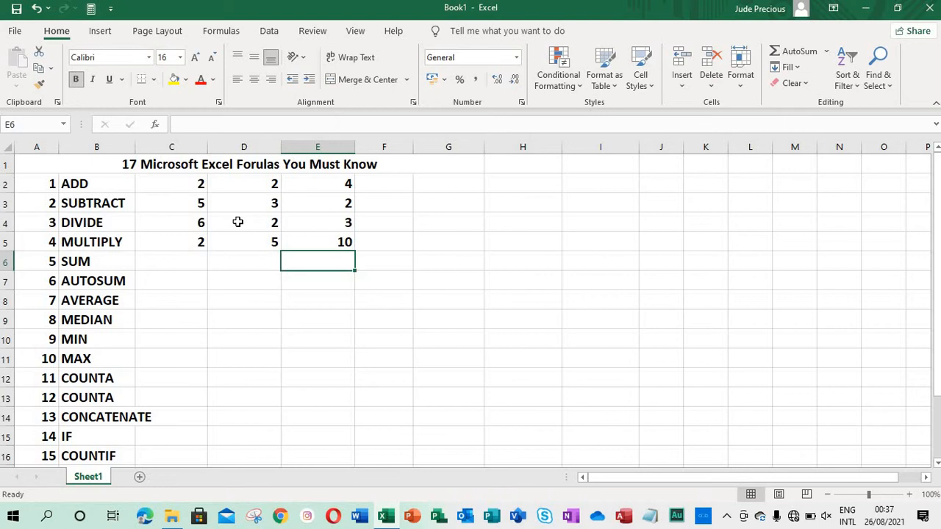
Replace the content of cell E5 with a formula multiplying cell C5 by cell D5
key(Up)
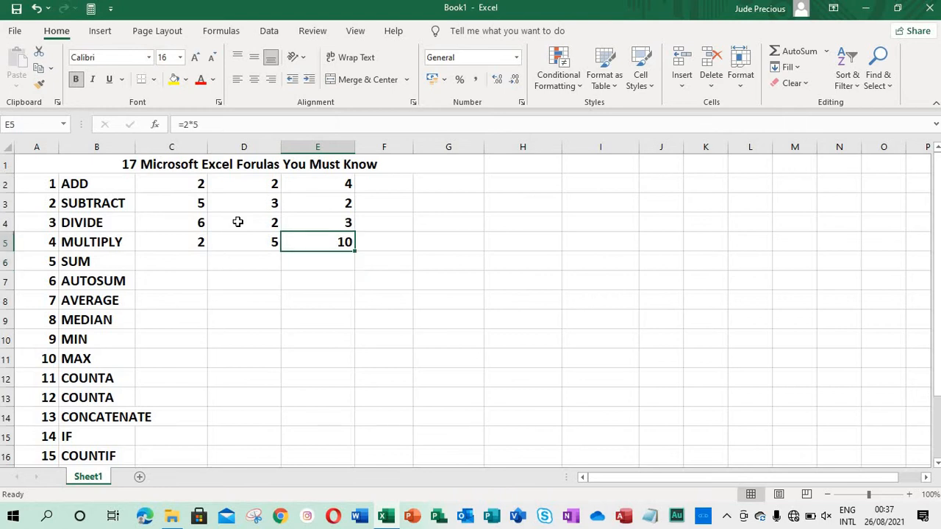
key(BackSpace)
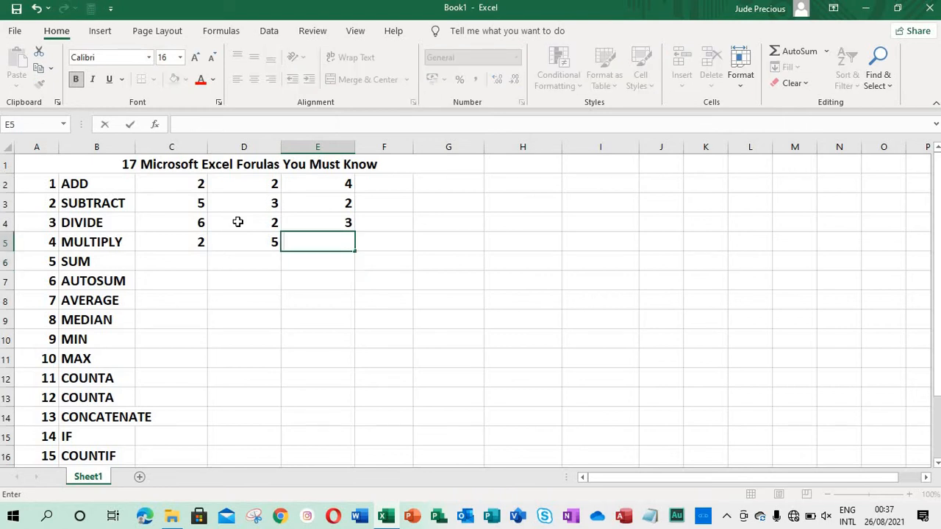
text(=)
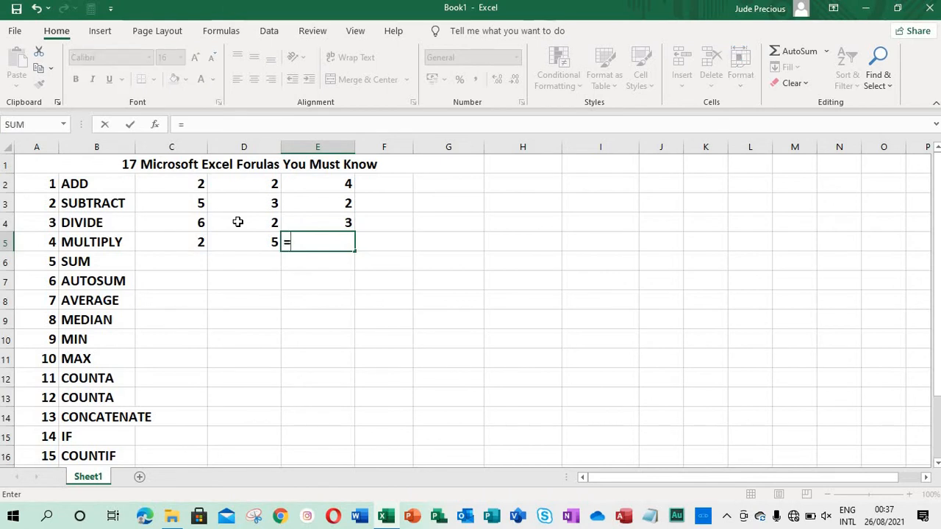
click(199, 242)
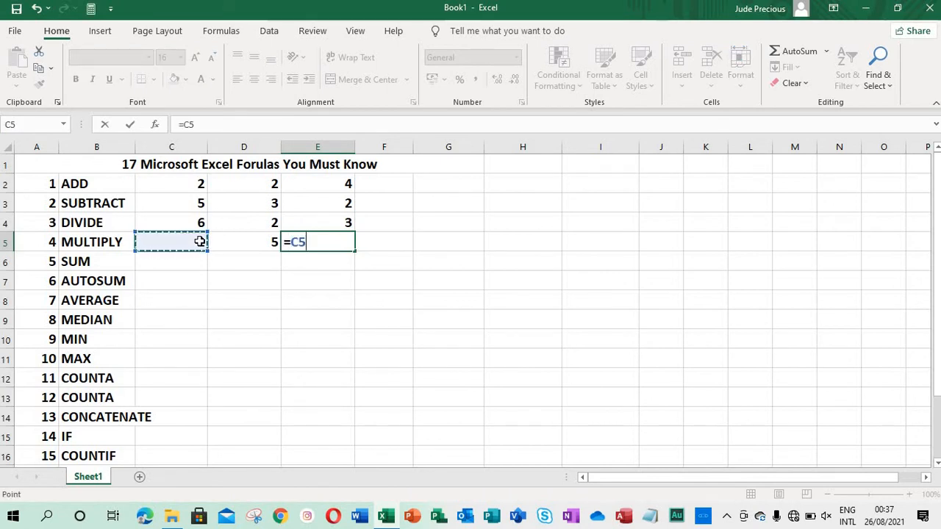
text(*)
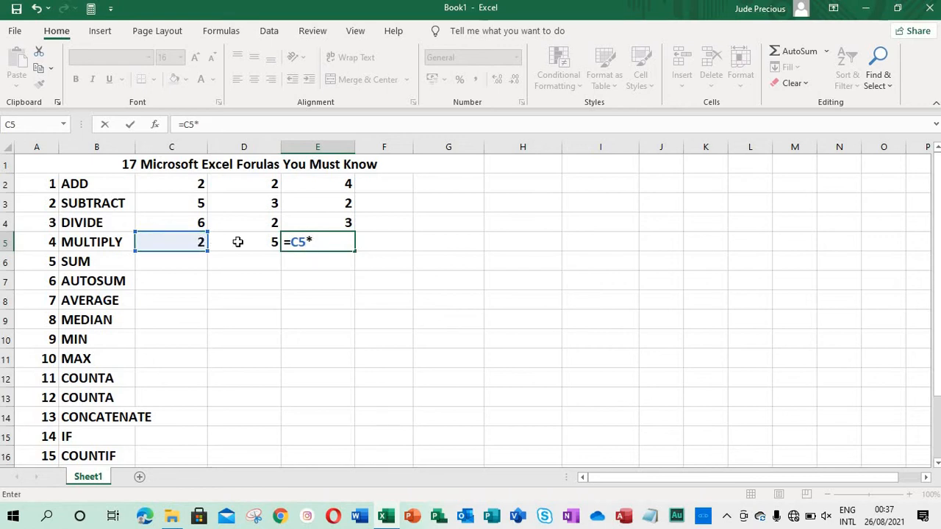
click(237, 242)
key(Return)
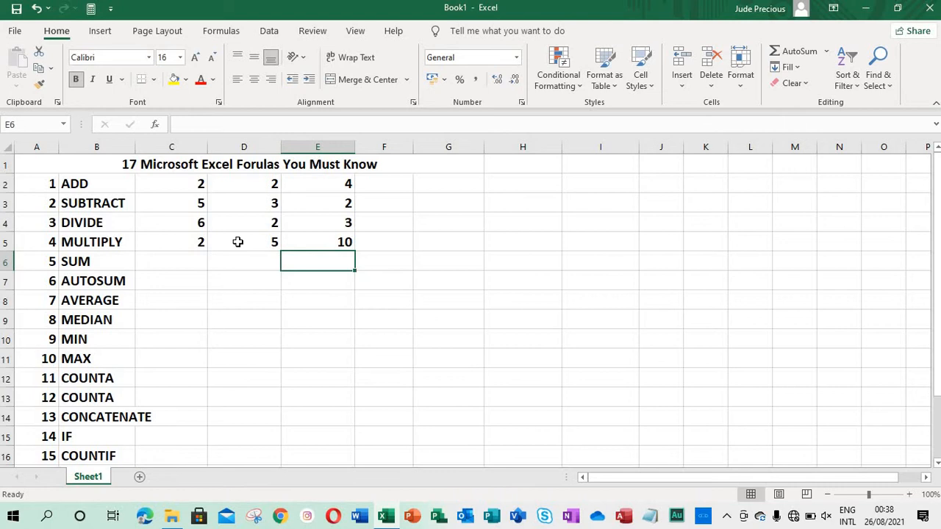
Enter the formula =2+5+6+2 with literal numbers in cell C6 of the SUM row
key(Left)
key(Left)
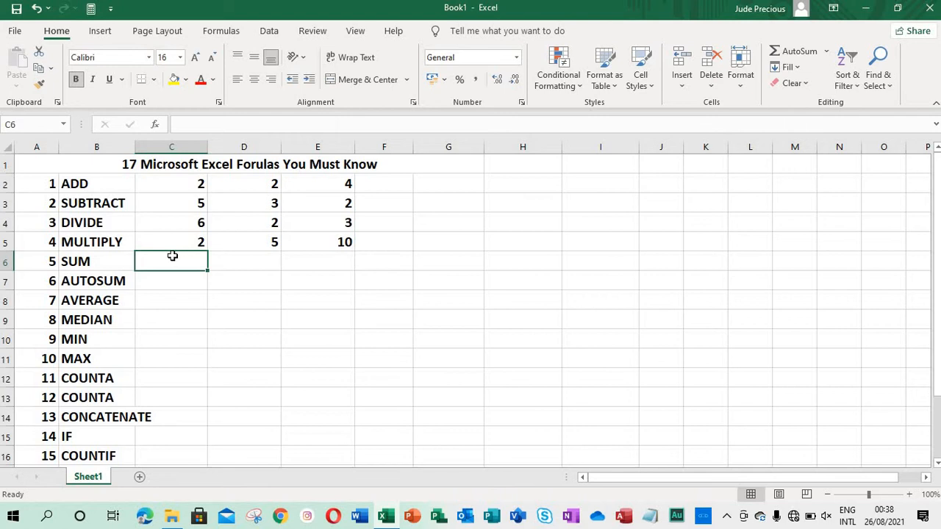
text(=)
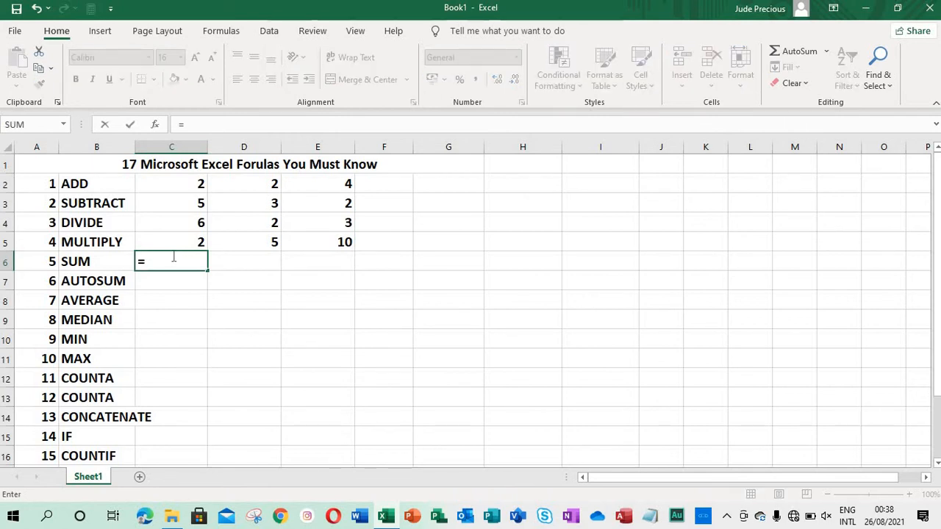
text(2+)
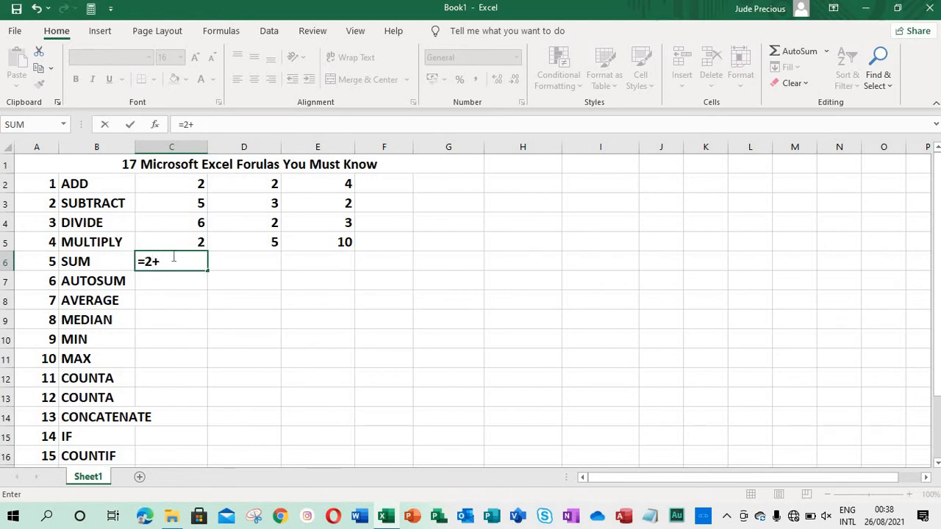
text(5+6+2)
key(Return)
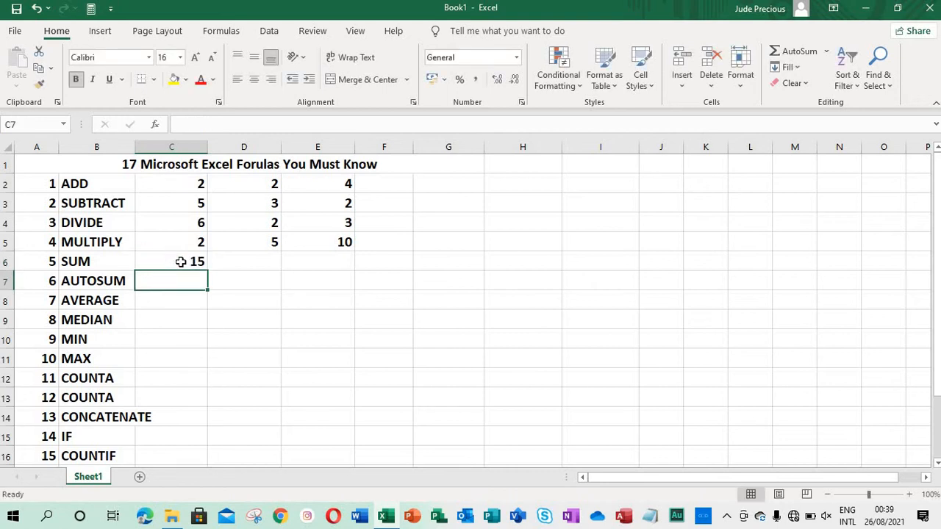
Replace the content of cell C6 with the range formula =SUM(C2:C5)
click(180, 262)
key(BackSpace)
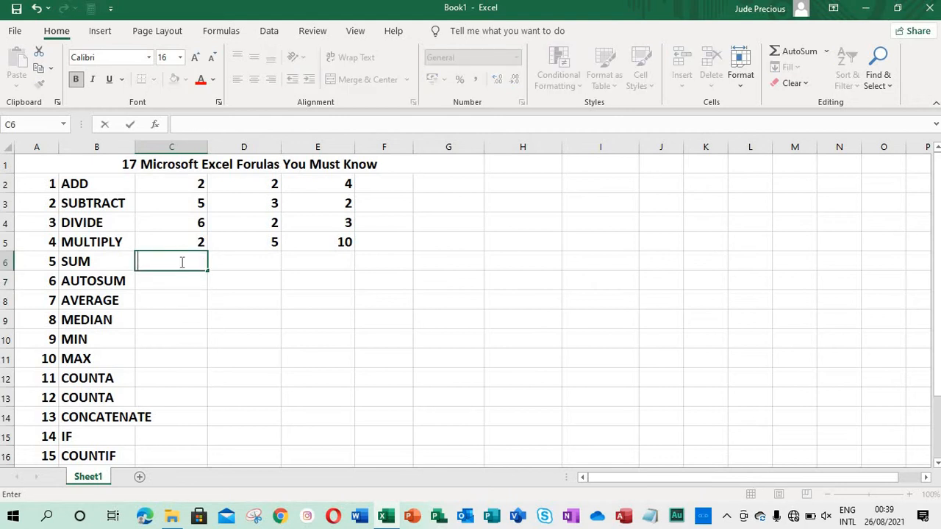
text(=)
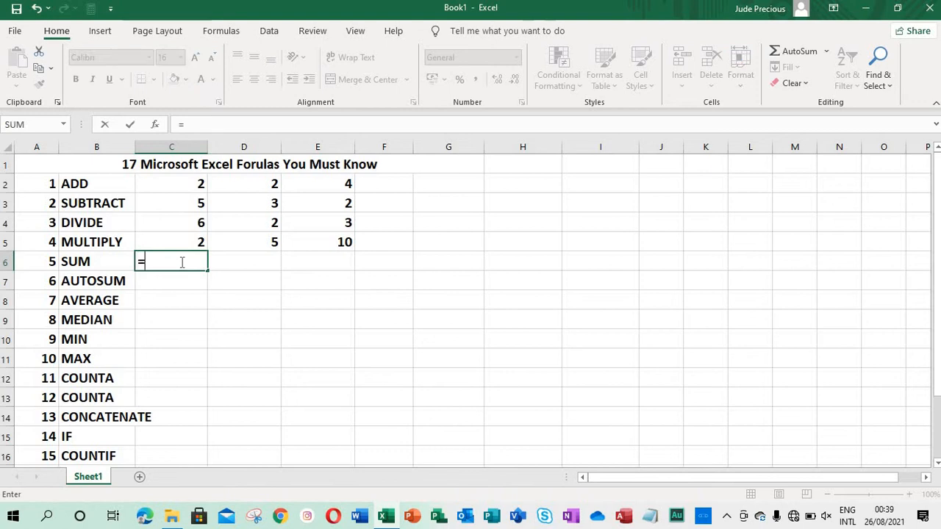
text(SUM)
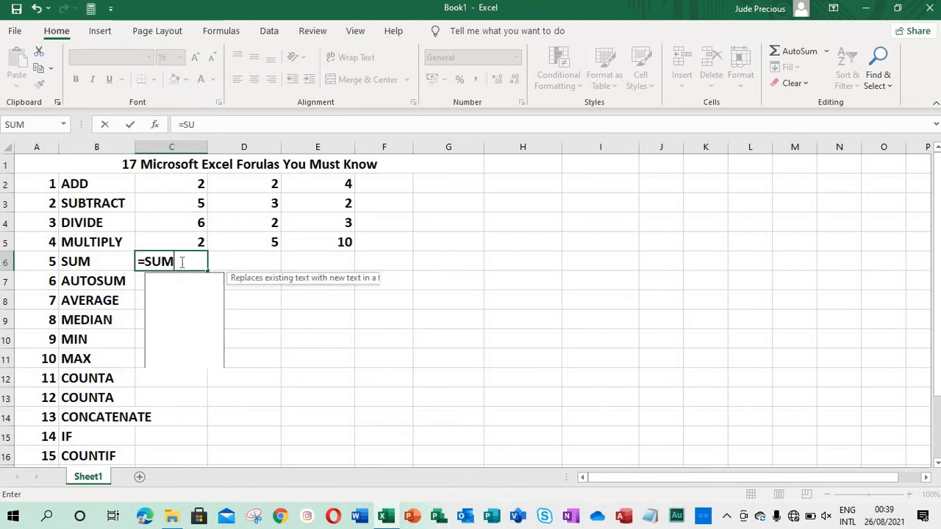
text(()
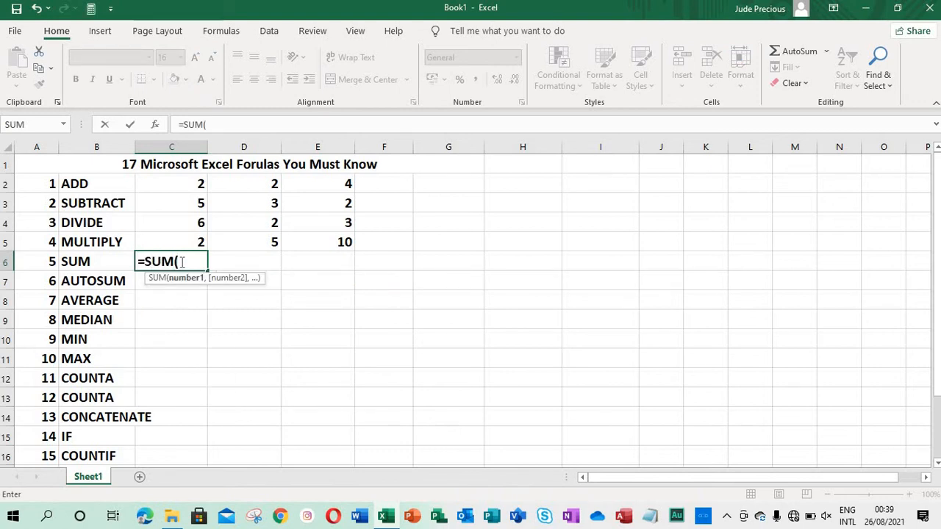
click(178, 185)
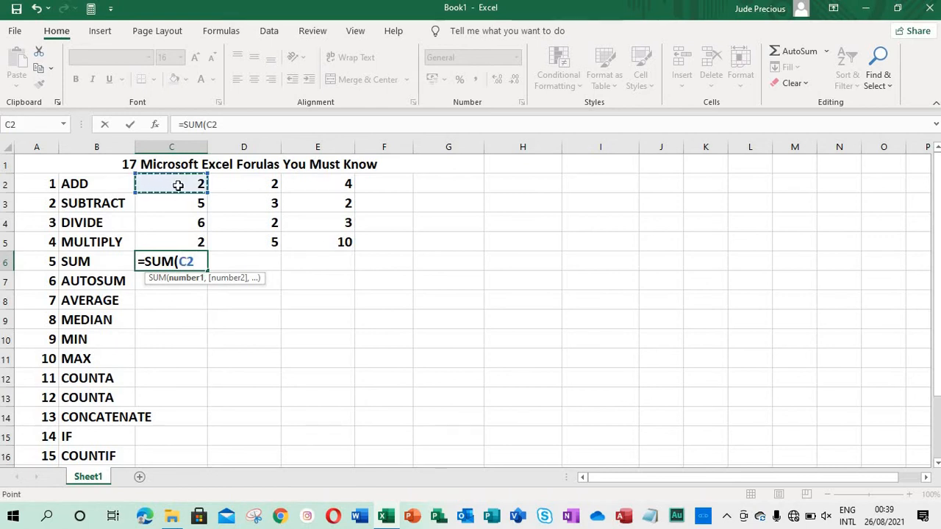
drag(178, 188, 176, 234)
text())
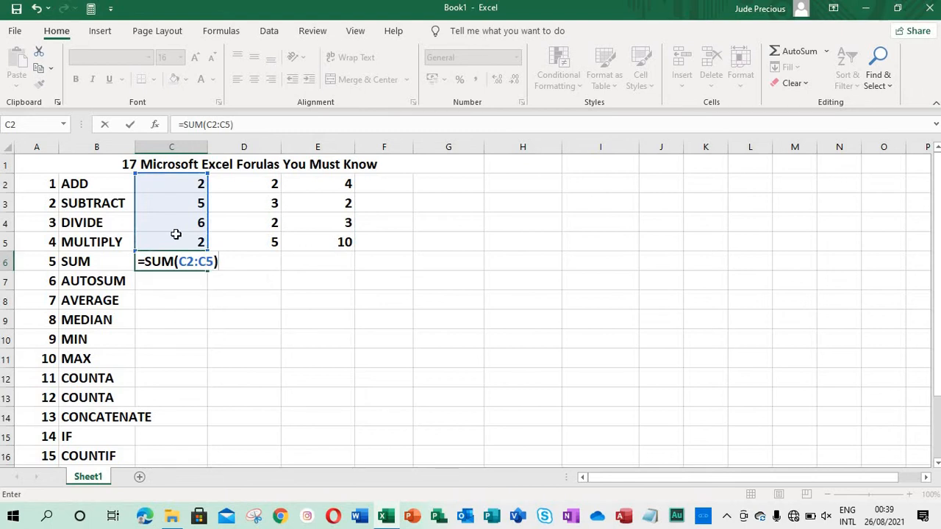
key(Return)
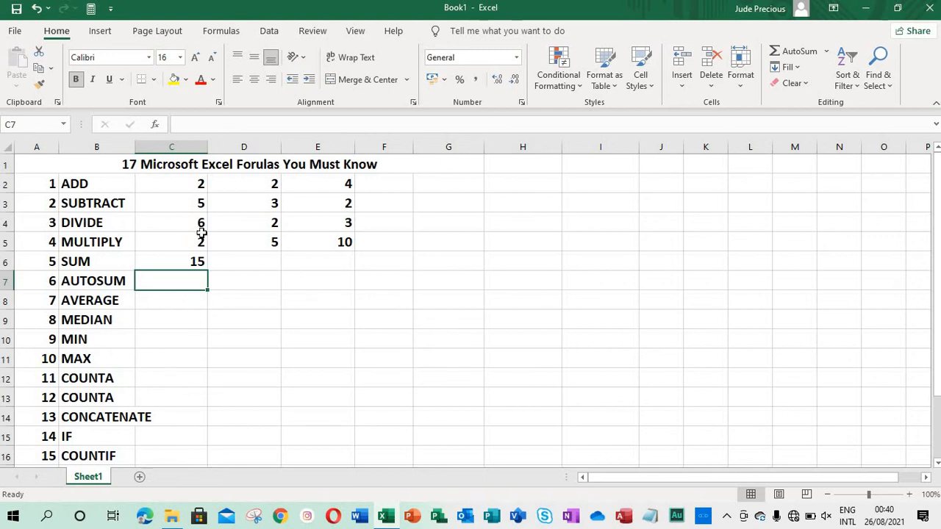
Fill the SUM formula from cell C6 across to cells D6 and E6
click(172, 256)
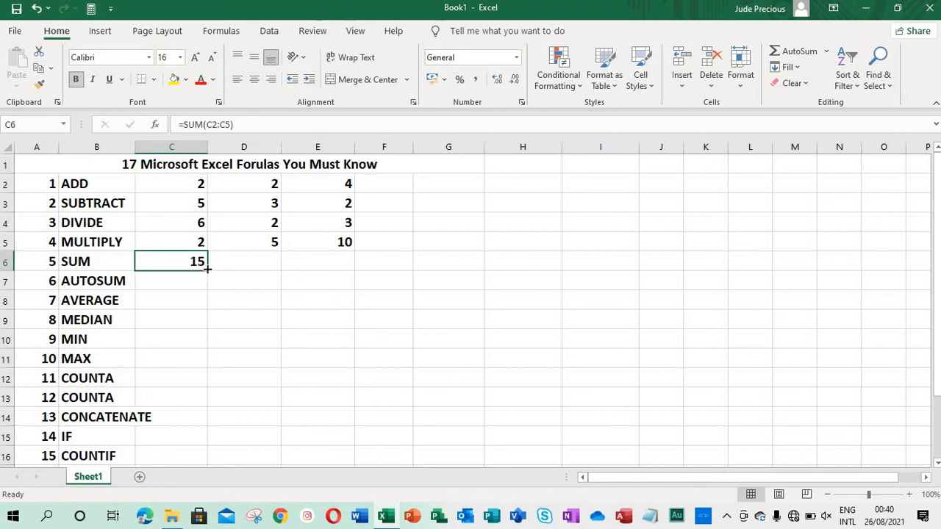
drag(208, 269, 319, 267)
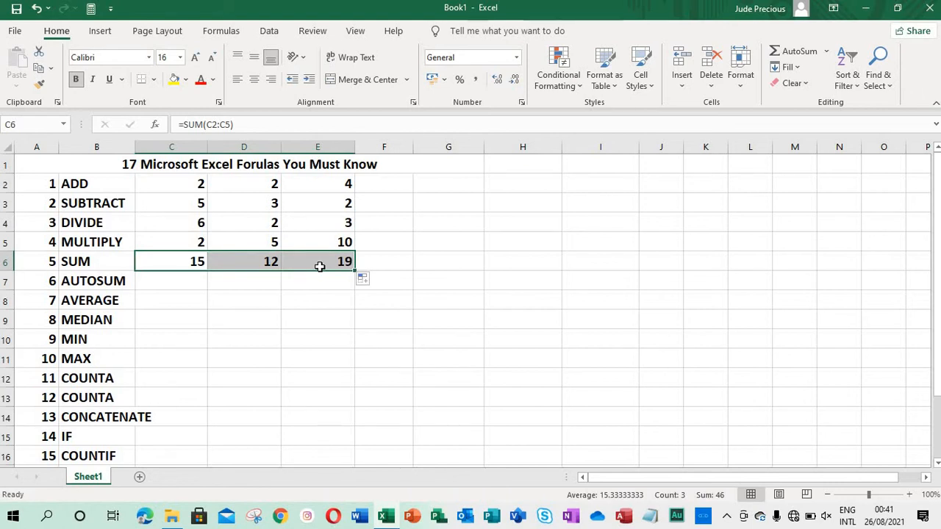
click(186, 283)
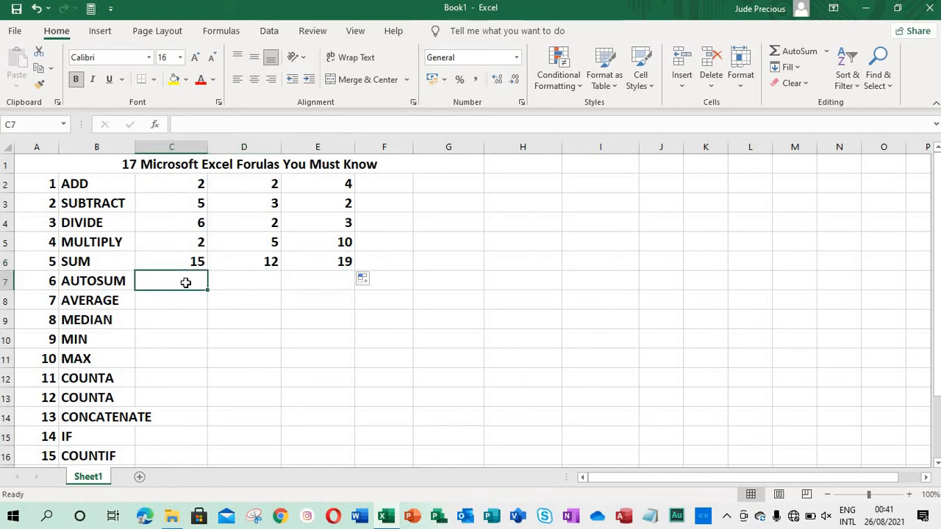
Enter the formula =AVERAGE(C2:C5) in cell C8 of the AVERAGE row
click(184, 301)
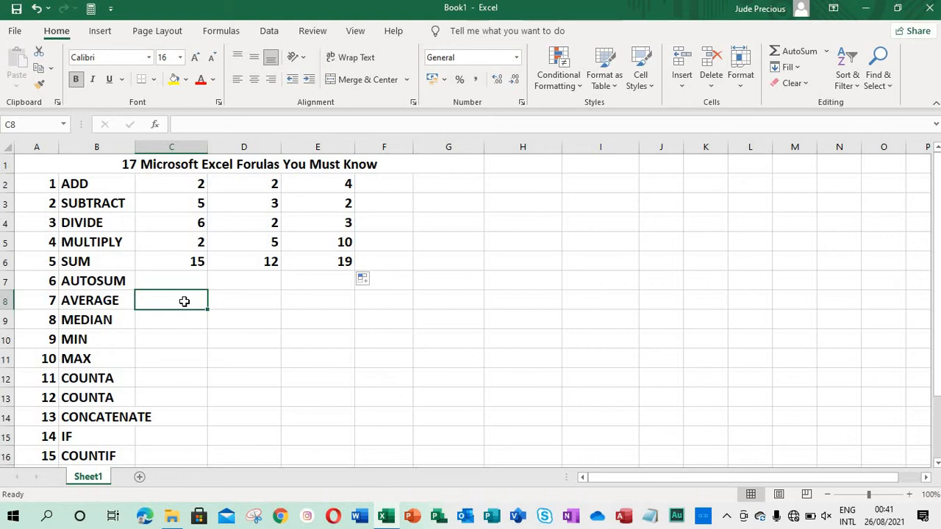
text(=)
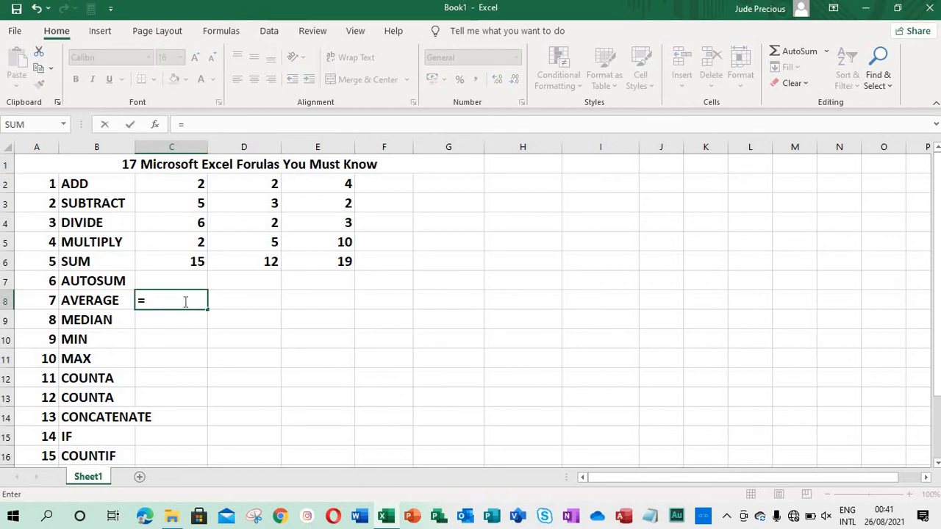
text(a)
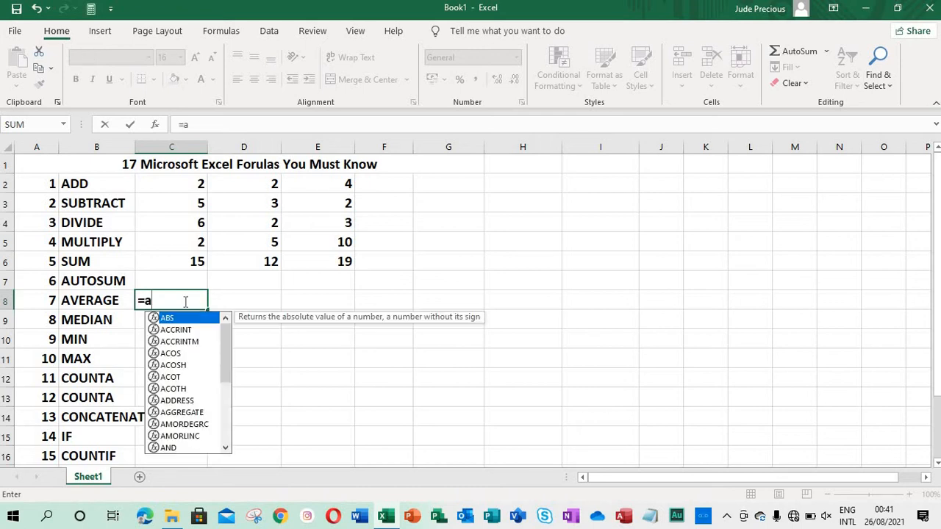
text(ver)
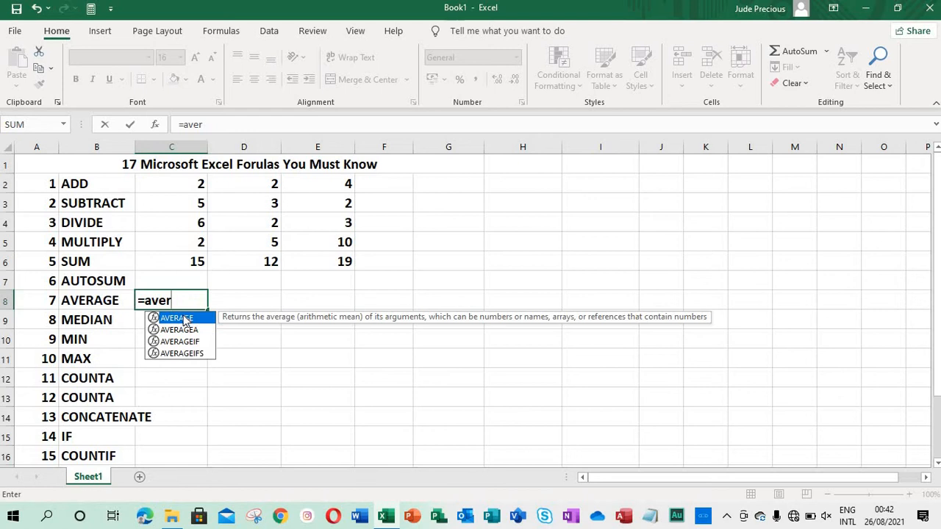
double_click(184, 320)
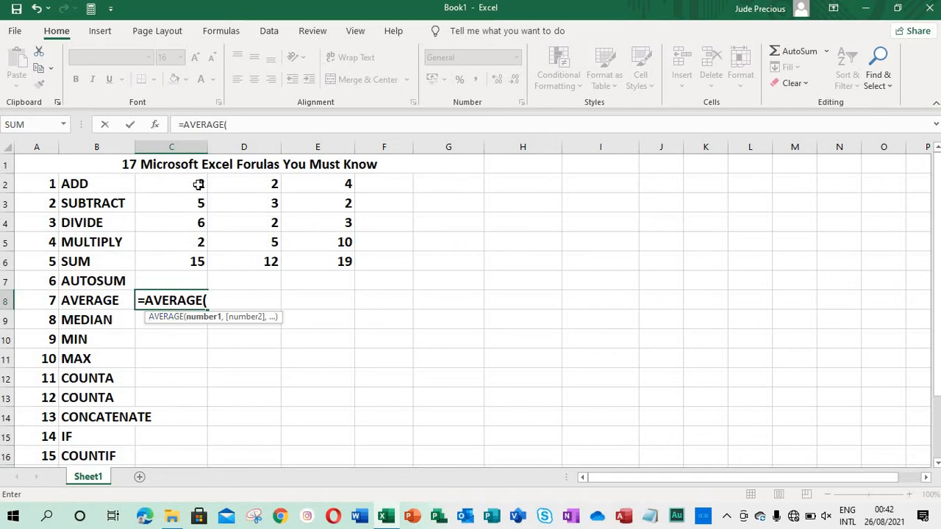
drag(199, 183, 194, 238)
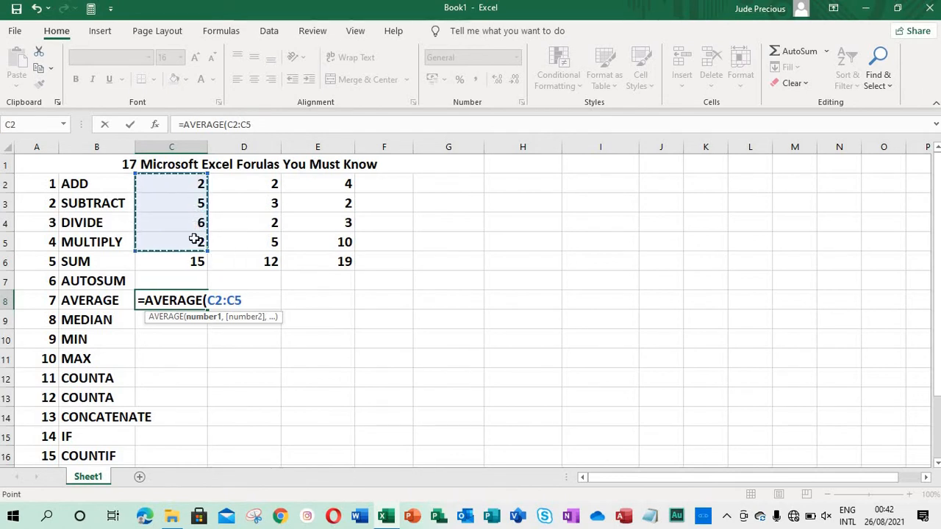
text())
key(Return)
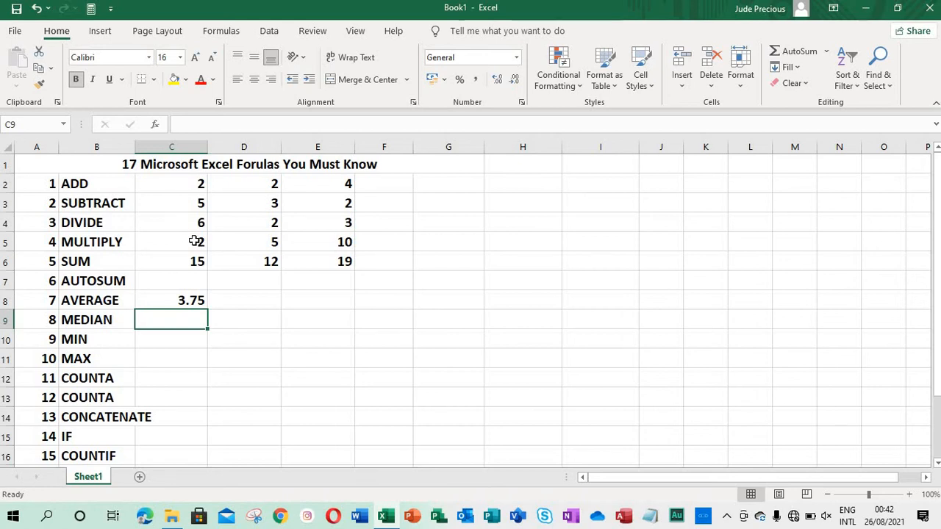
Fill the AVERAGE formula from cell C8 across to cells D8 and E8
click(183, 301)
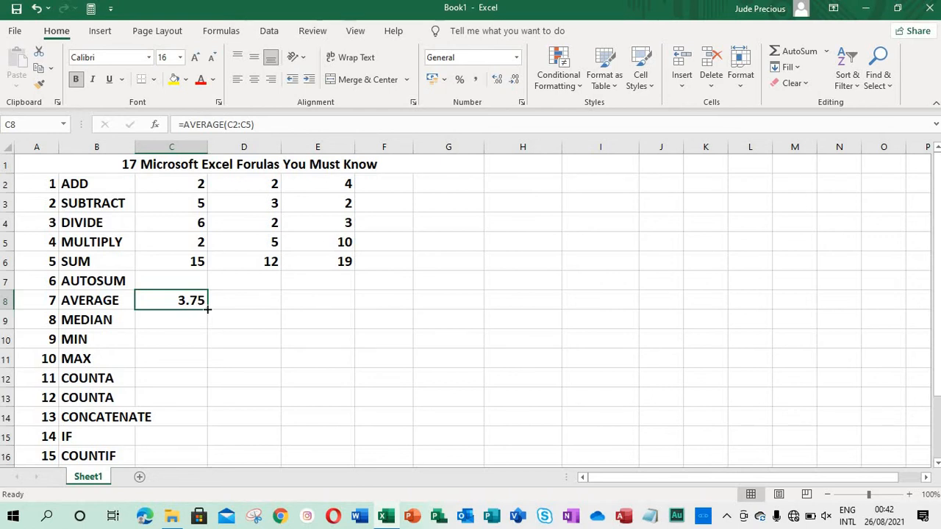
drag(208, 309, 351, 307)
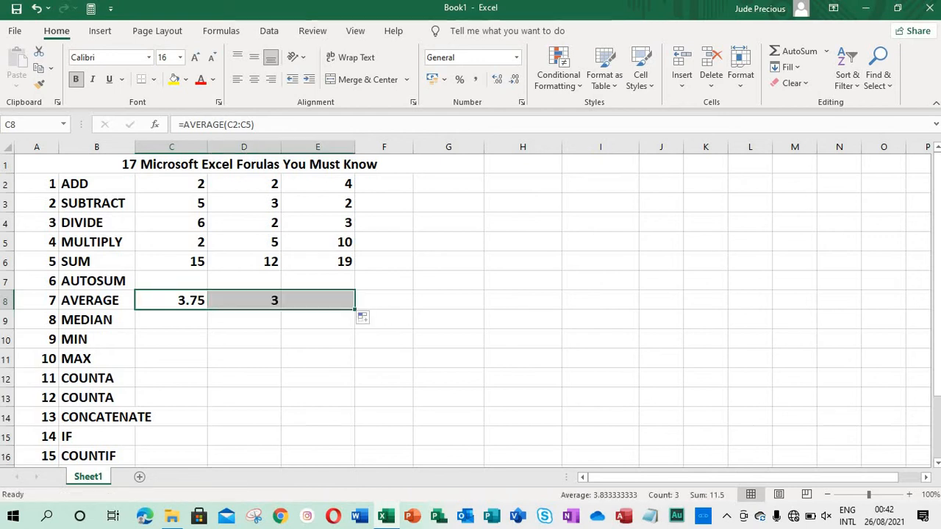
click(330, 300)
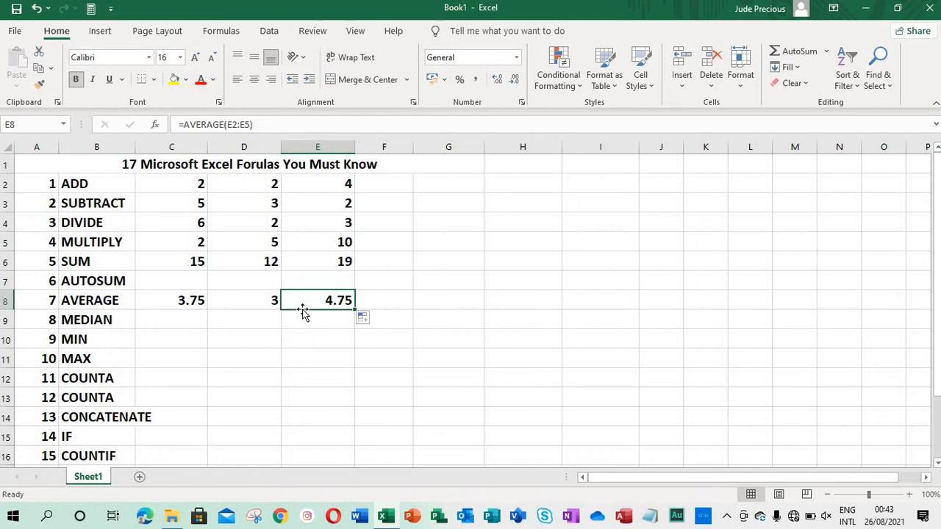
Enter the formula =MEDIAN(C2:C5) in cell C9 of the MEDIAN row
click(185, 321)
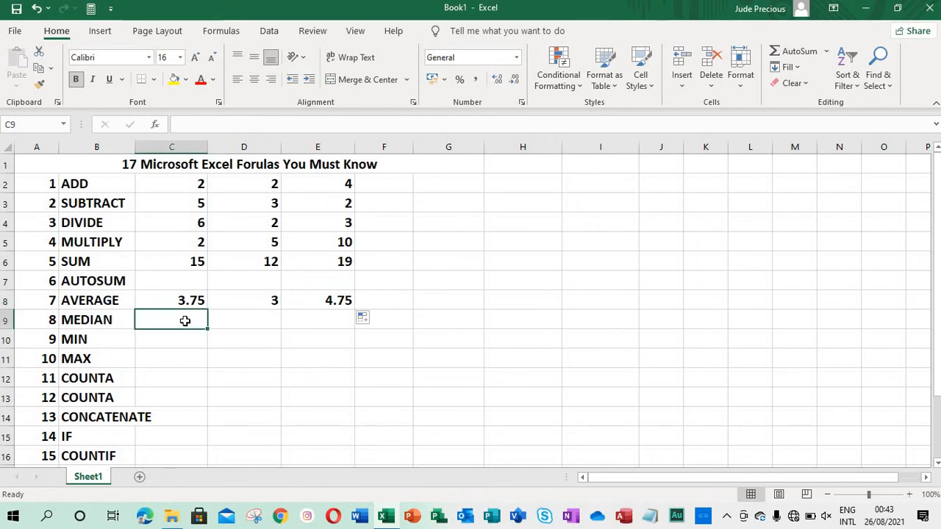
text(=)
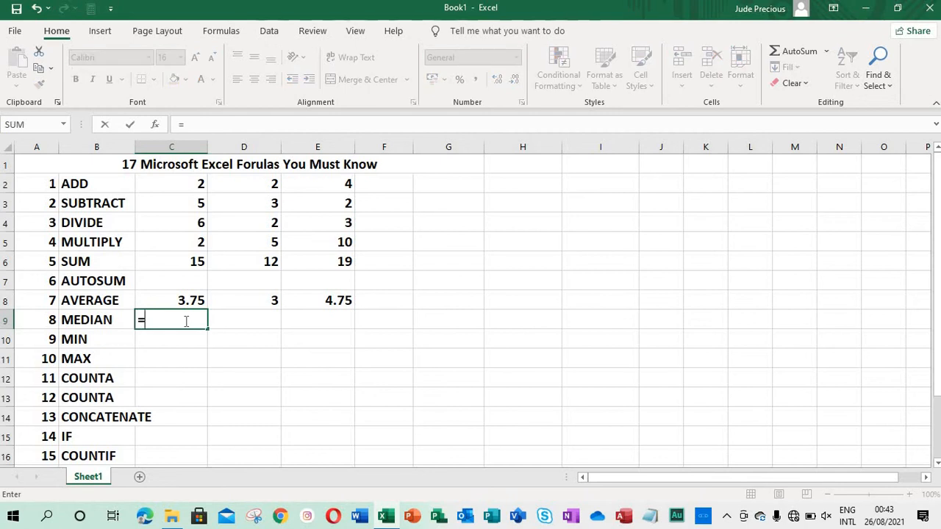
text(me)
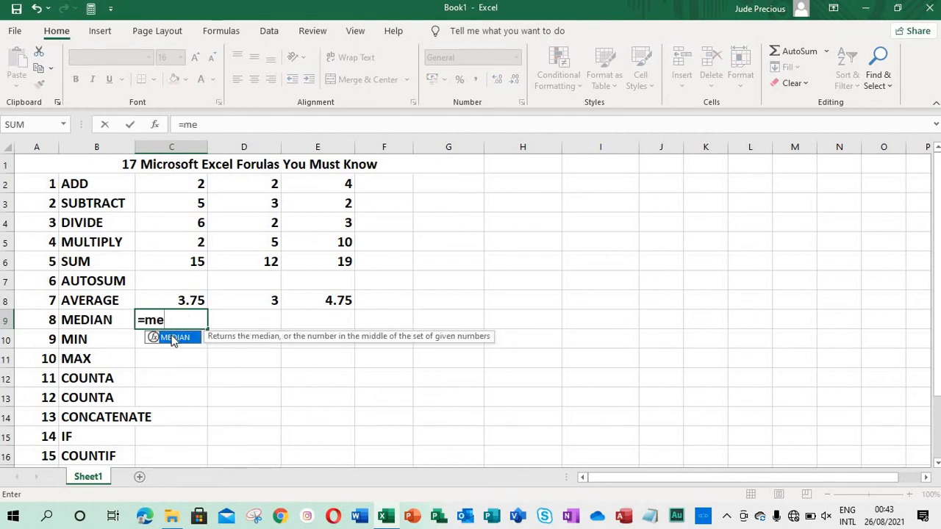
double_click(173, 338)
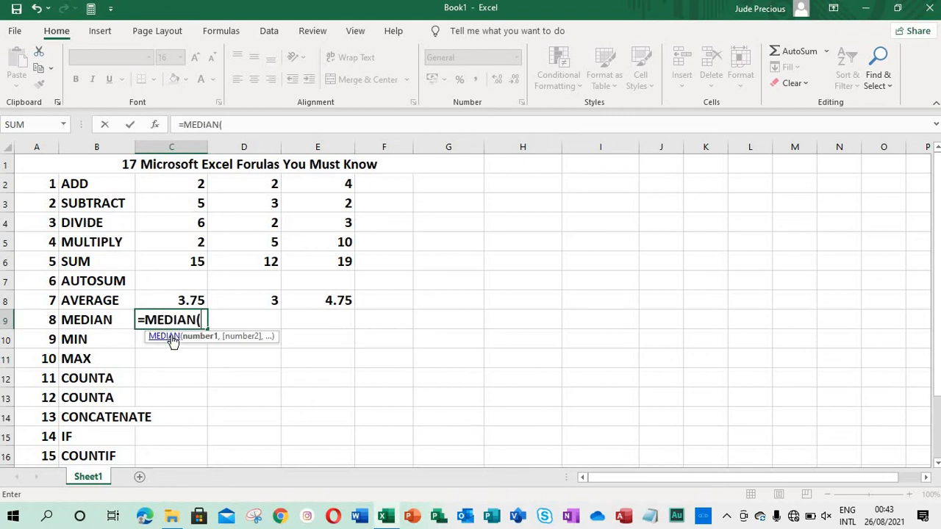
click(202, 184)
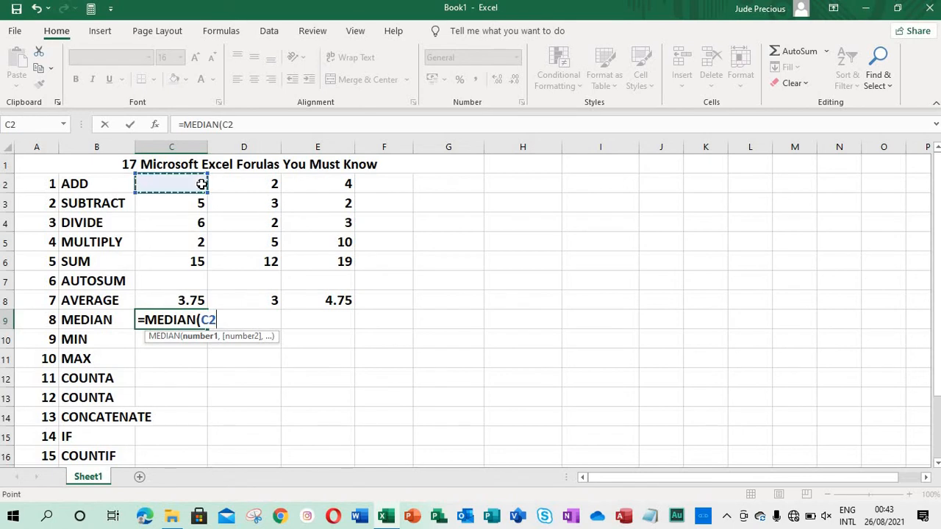
drag(201, 184, 194, 241)
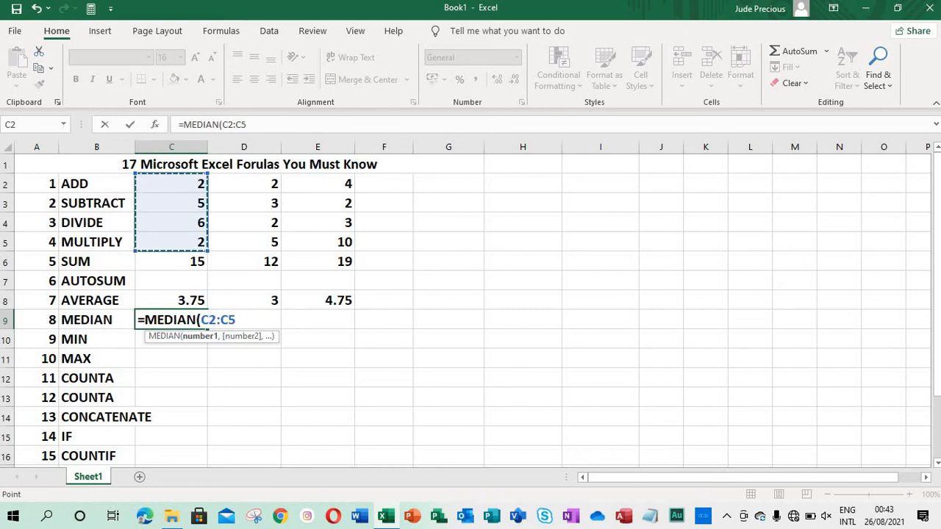
text())
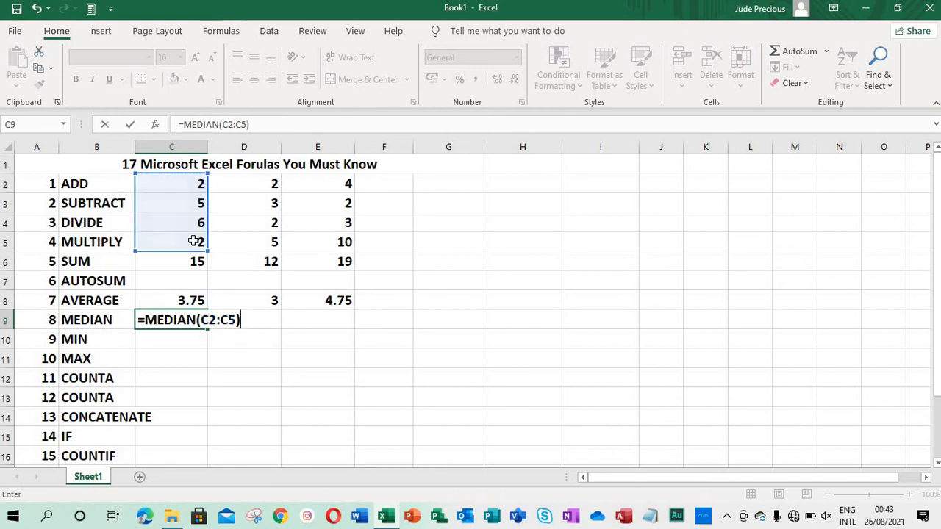
key(Return)
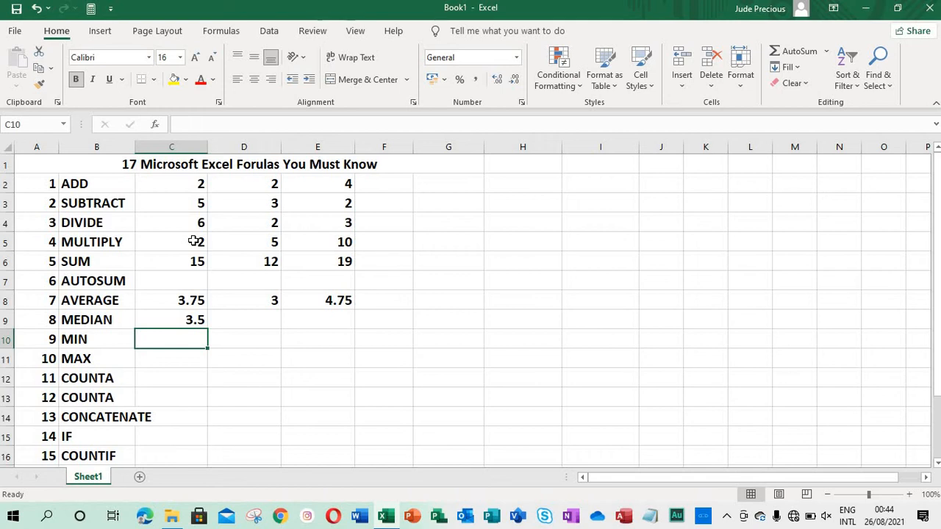
Enter the formula =MIN(C2:C5) in cell C10 of the MIN row
text(=)
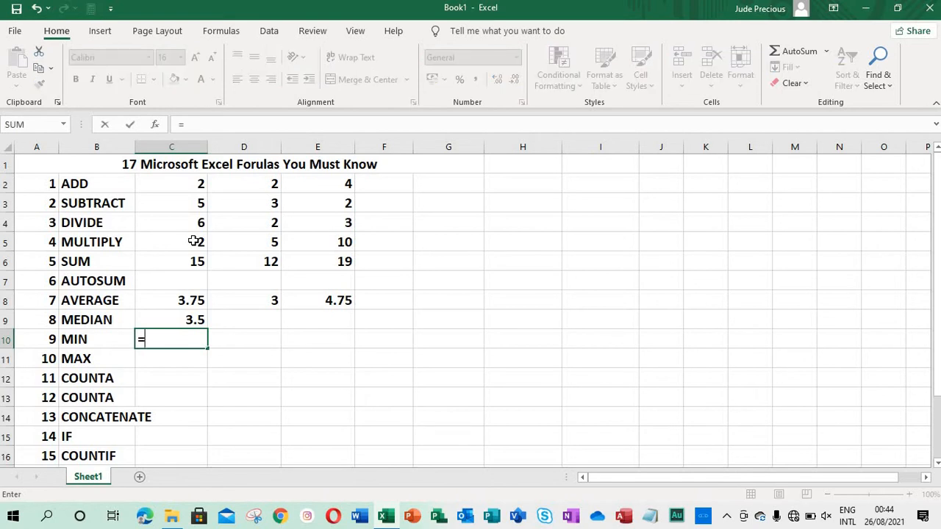
text(min)
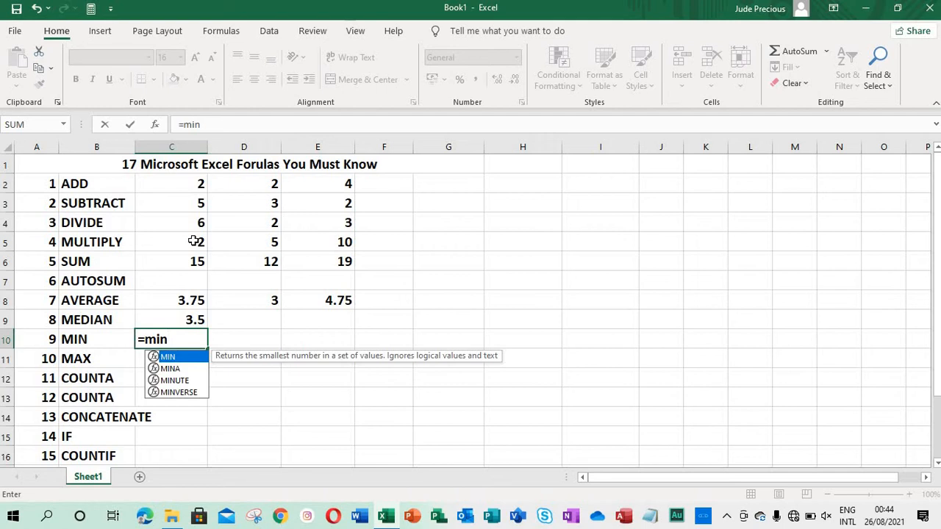
text(()
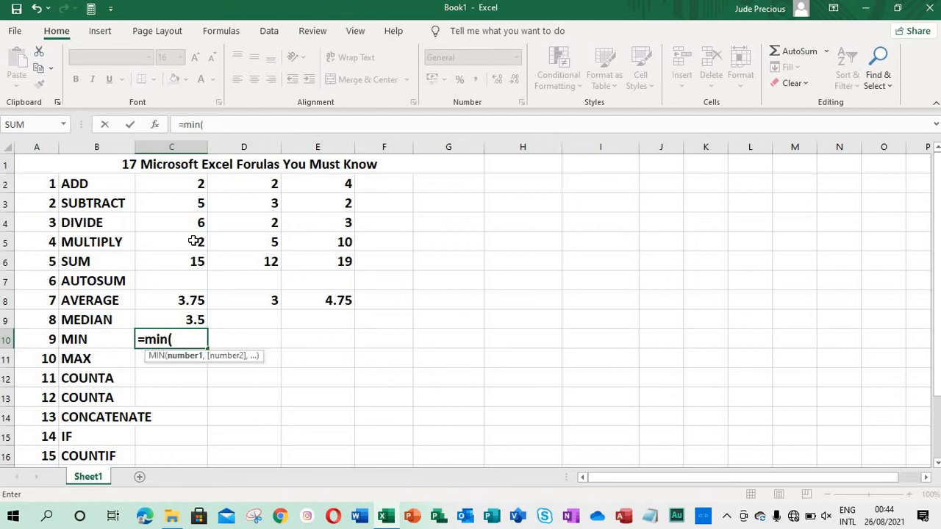
click(202, 185)
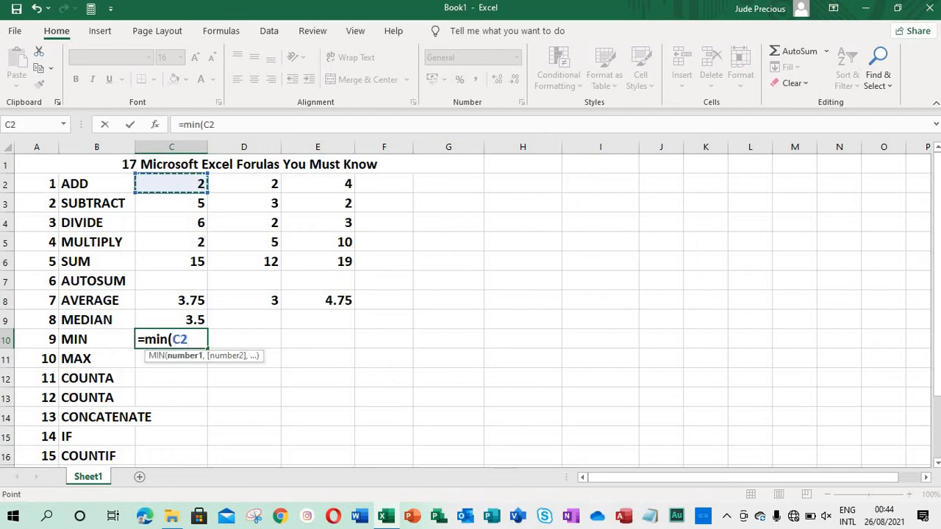
drag(200, 184, 196, 237)
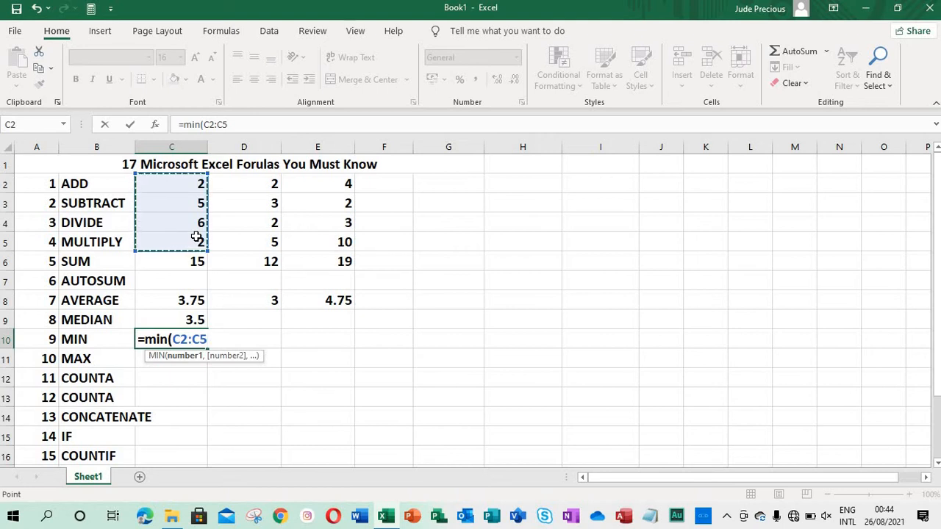
text())
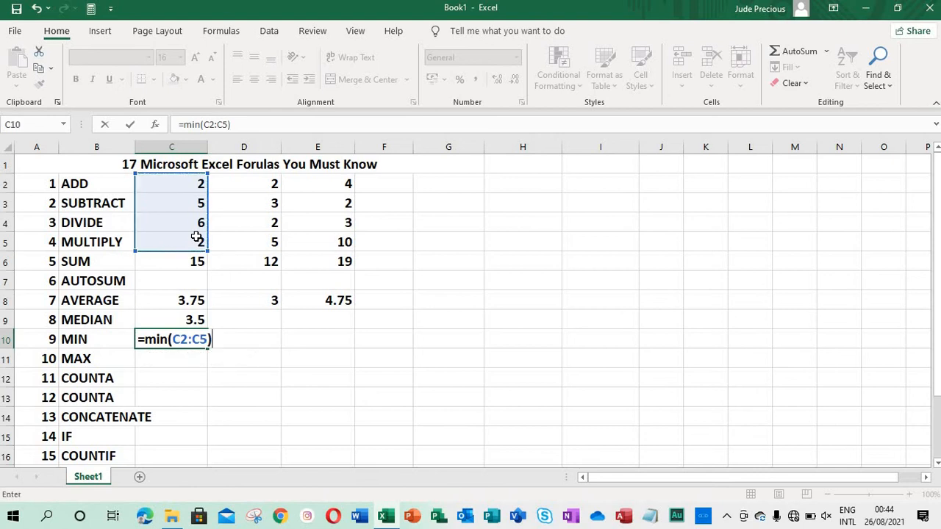
key(Return)
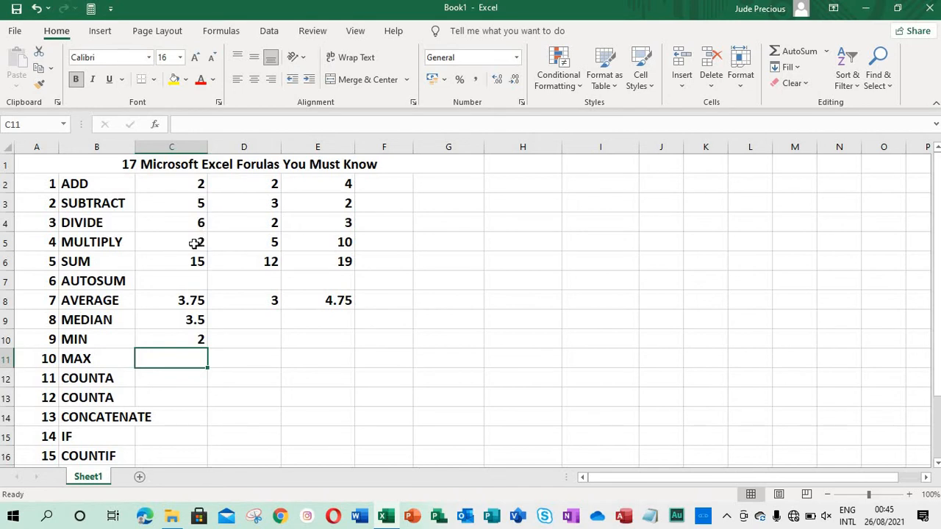
Enter the formula =MAX(C2:C5) in cell C11 of the MAX row
text(=)
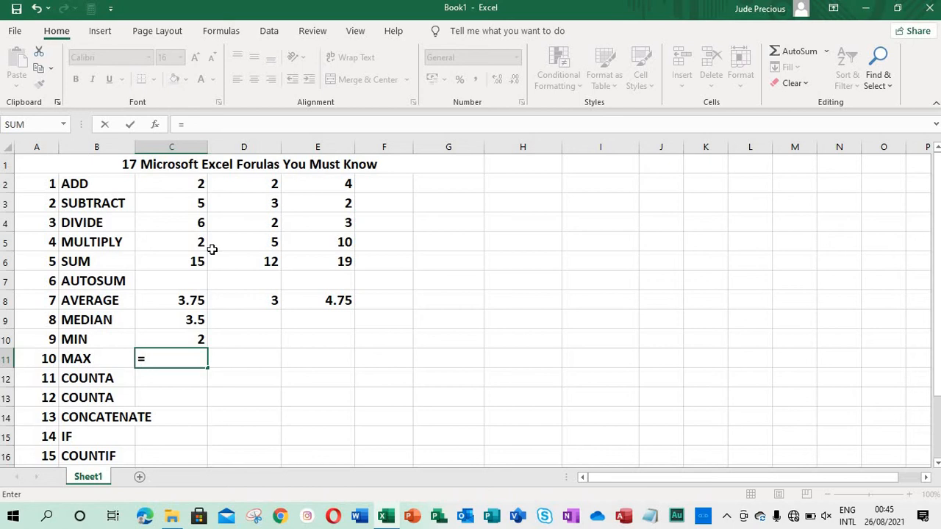
key(BackSpace)
text(=max)
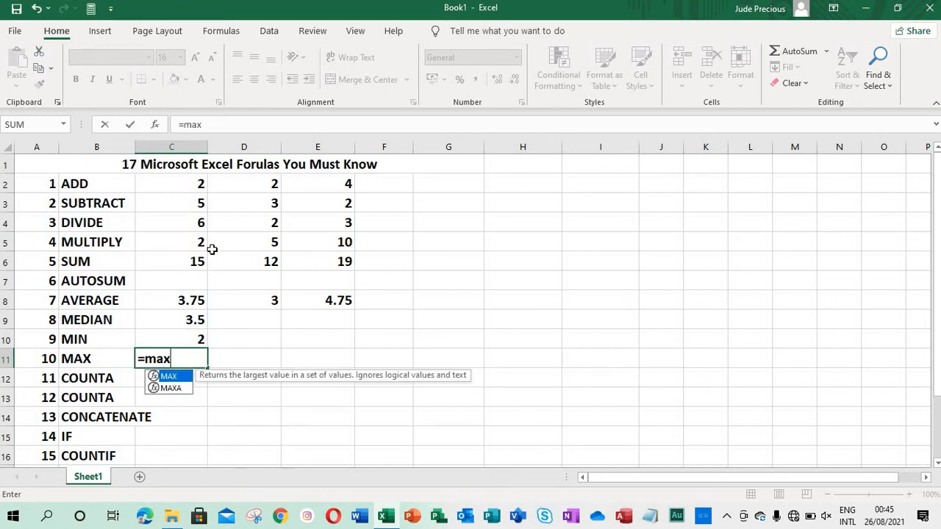
text(()
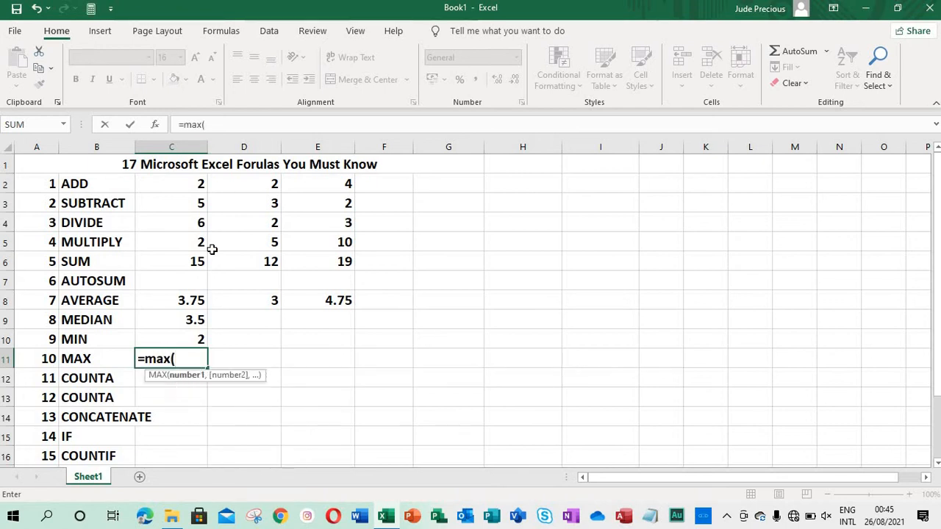
click(196, 181)
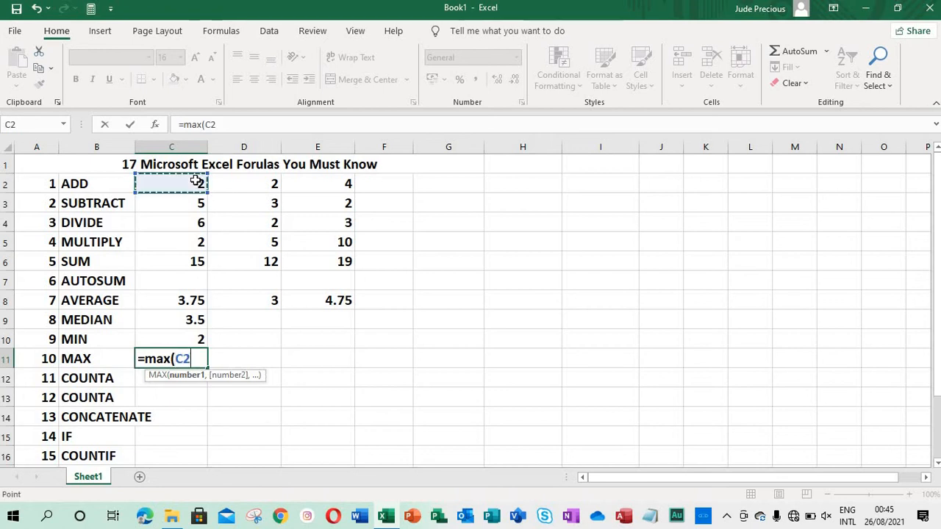
drag(196, 181, 193, 242)
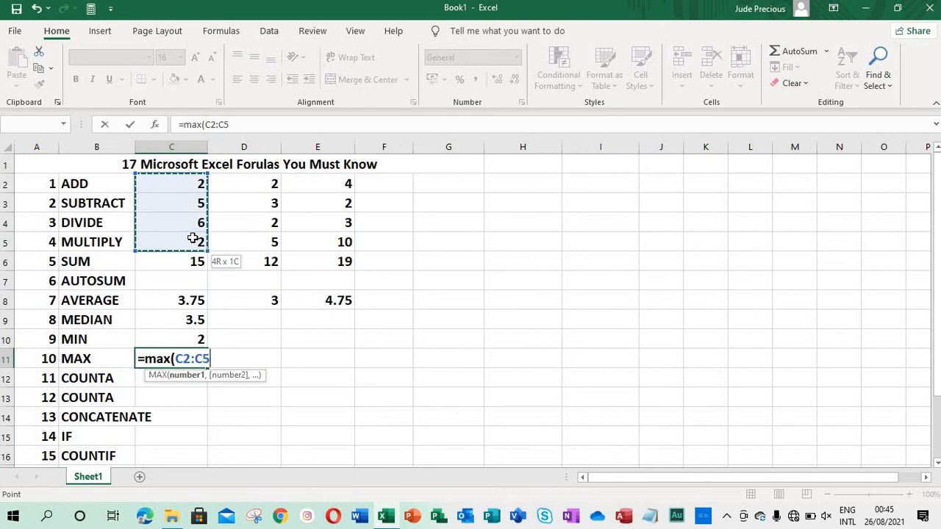
text())
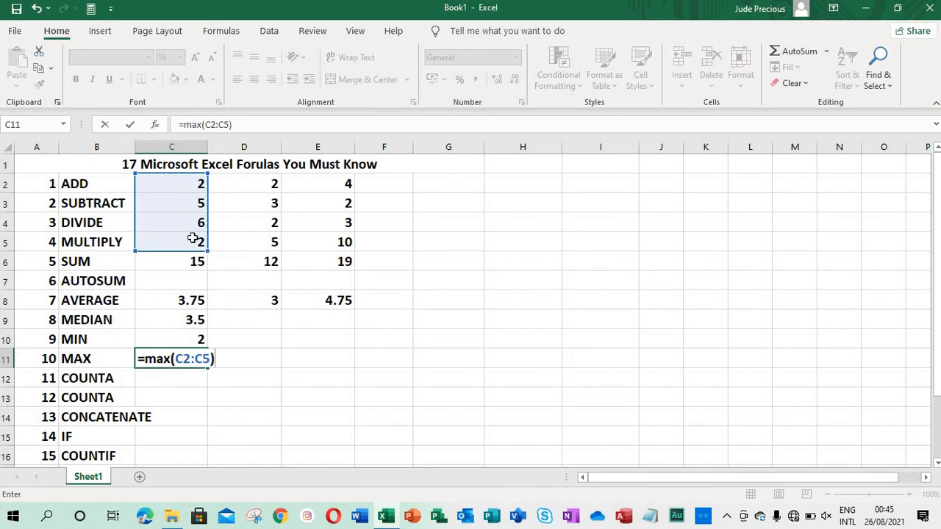
key(Return)
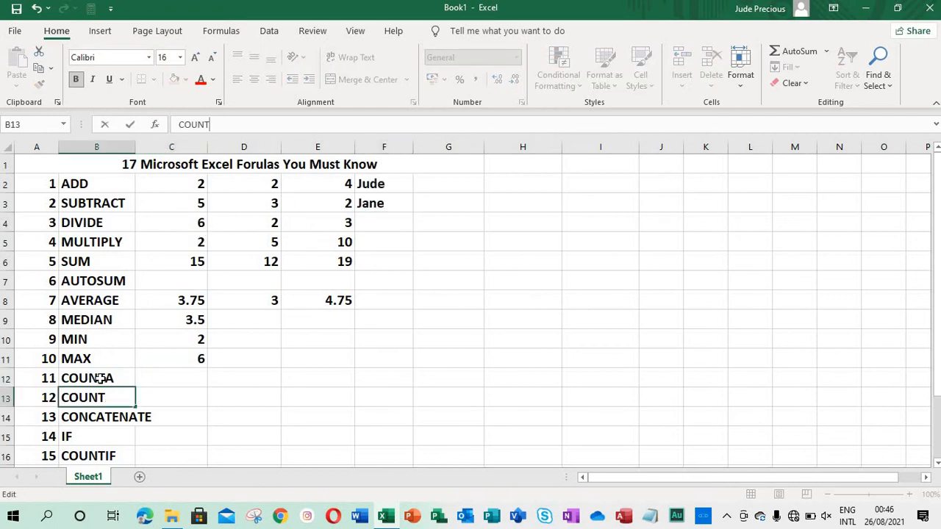
Enter the formula =COUNTA(C2:F5) in cell C12 of the COUNTA row, covering both the numbers and the names
click(173, 377)
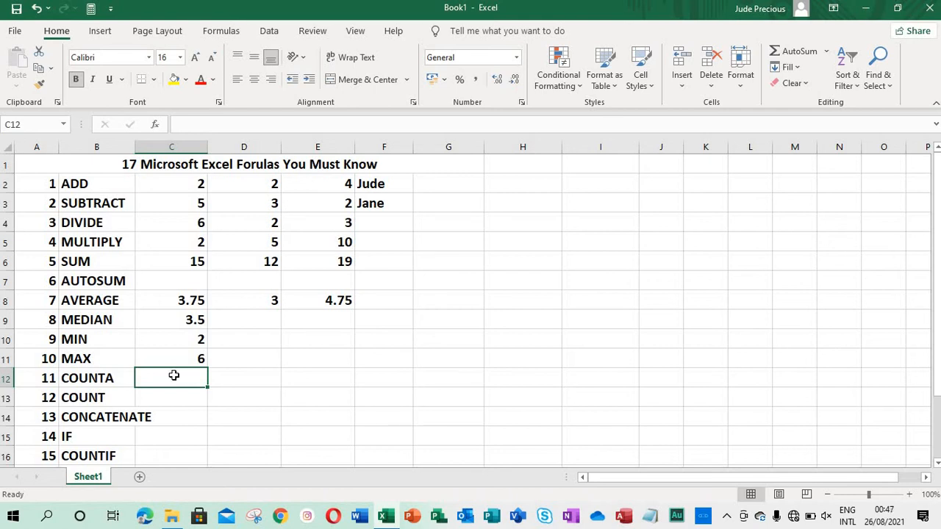
text(=)
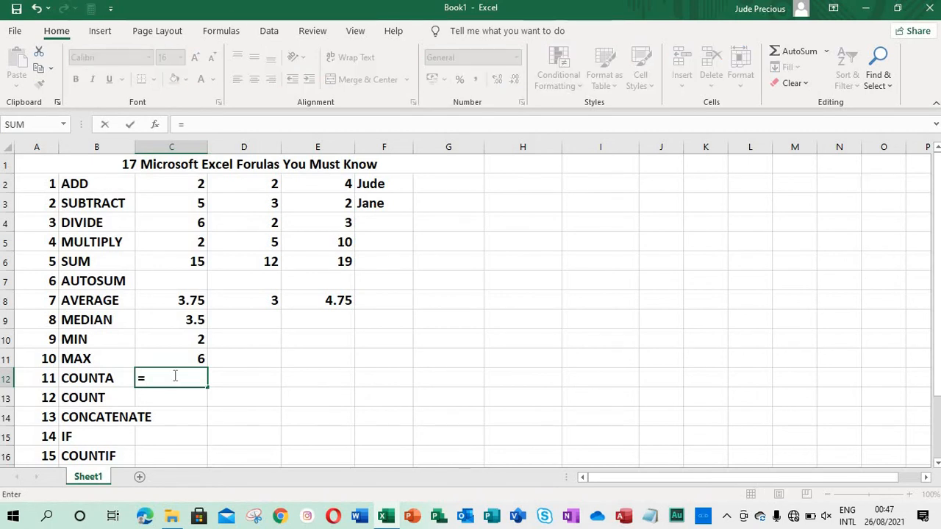
text(coun)
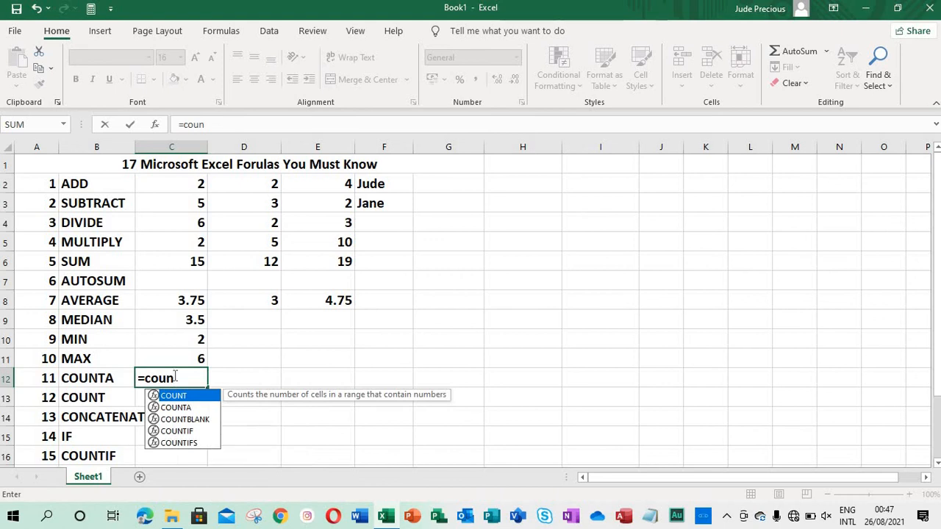
text(ta()
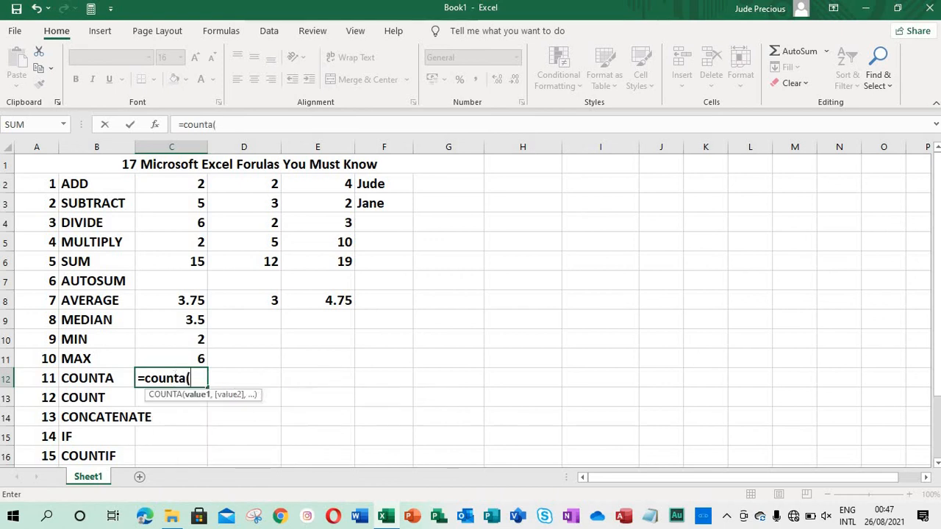
drag(185, 184, 371, 234)
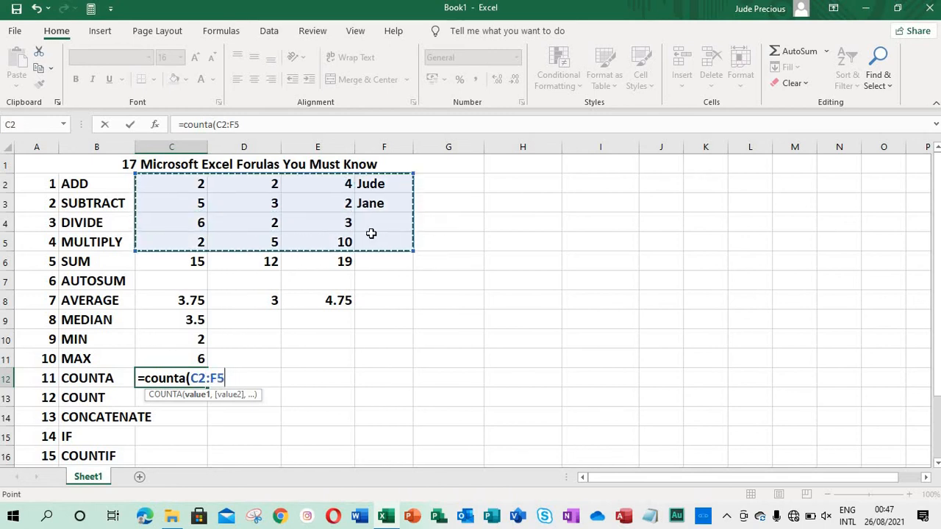
text())
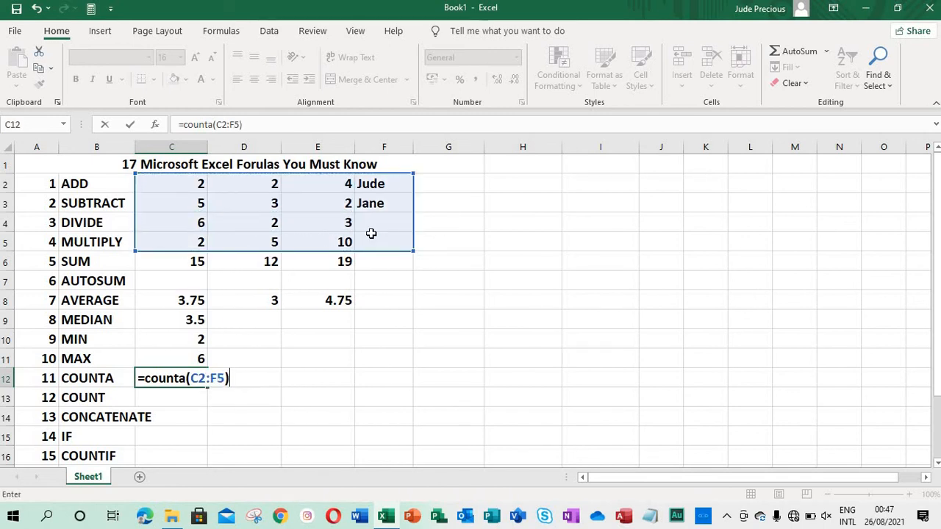
key(Return)
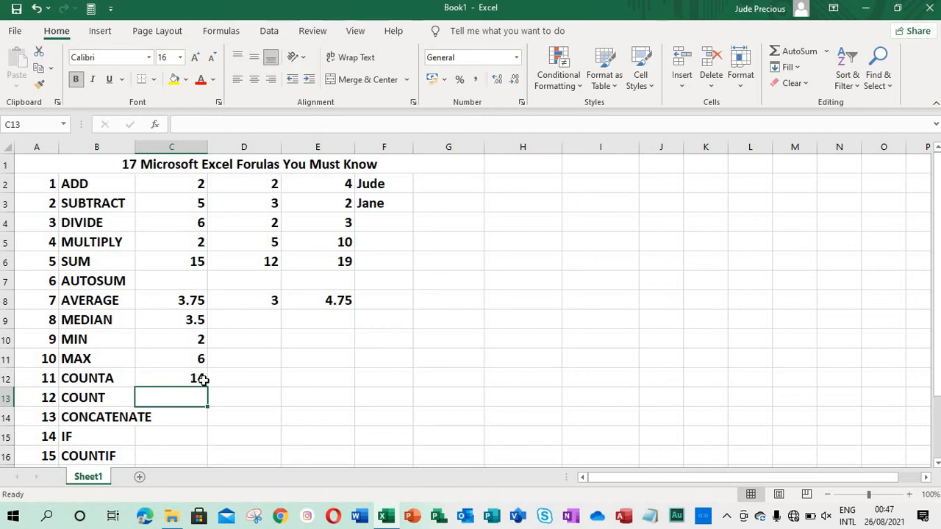
Enter the formula =COUNT(C2:F5) in cell C13 of the COUNT row
text(=)
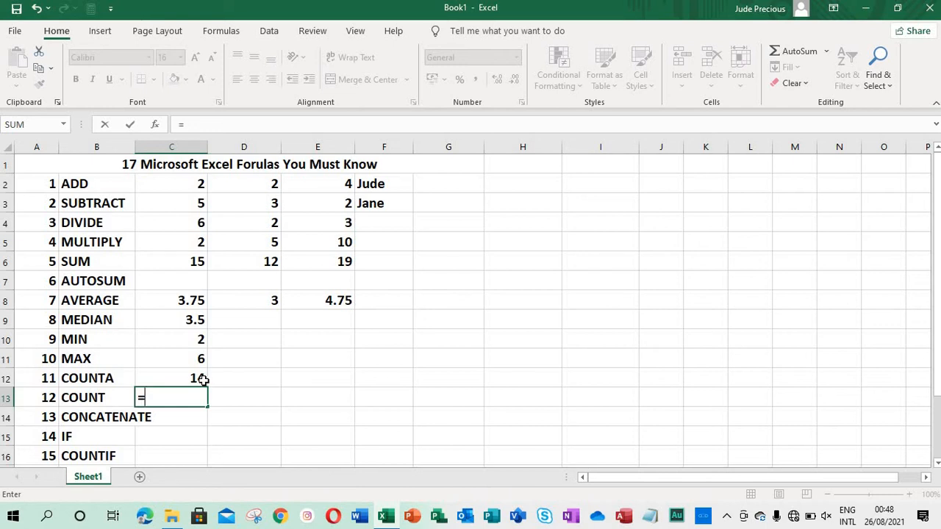
text(coun)
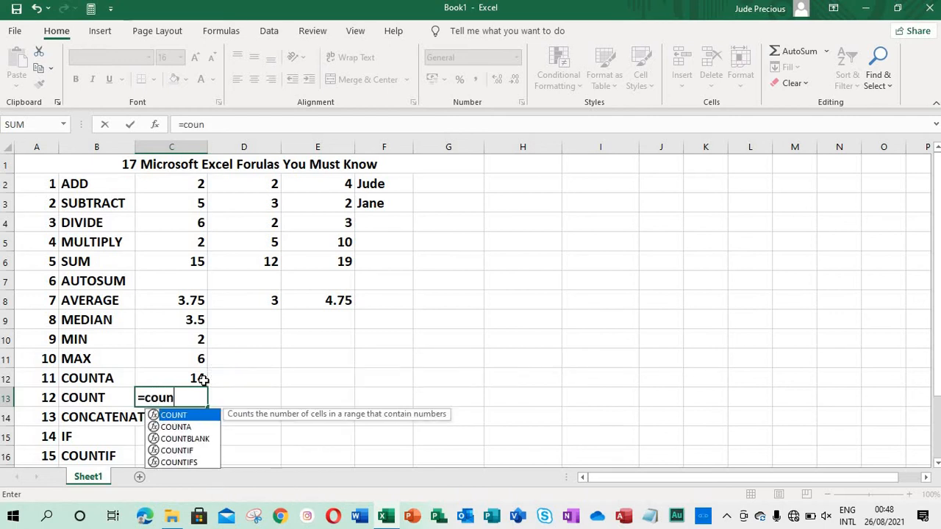
text(t()
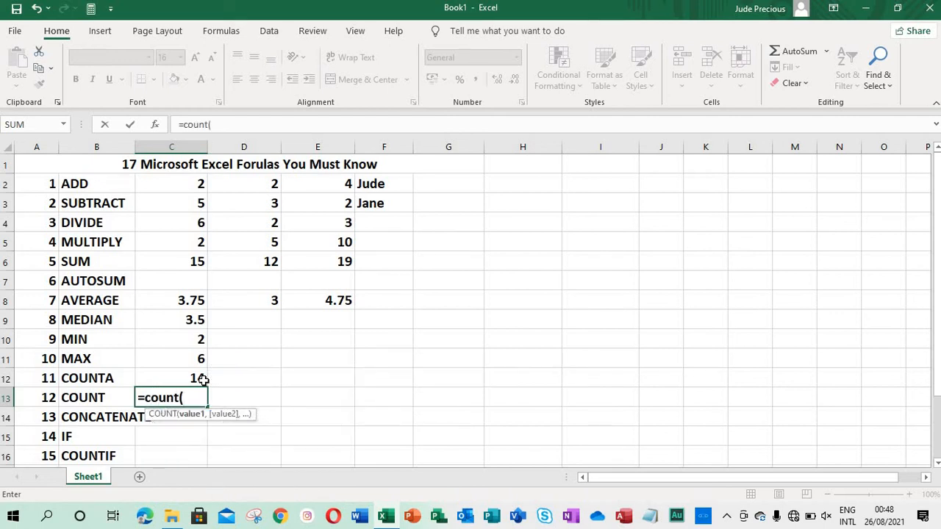
drag(192, 184, 378, 233)
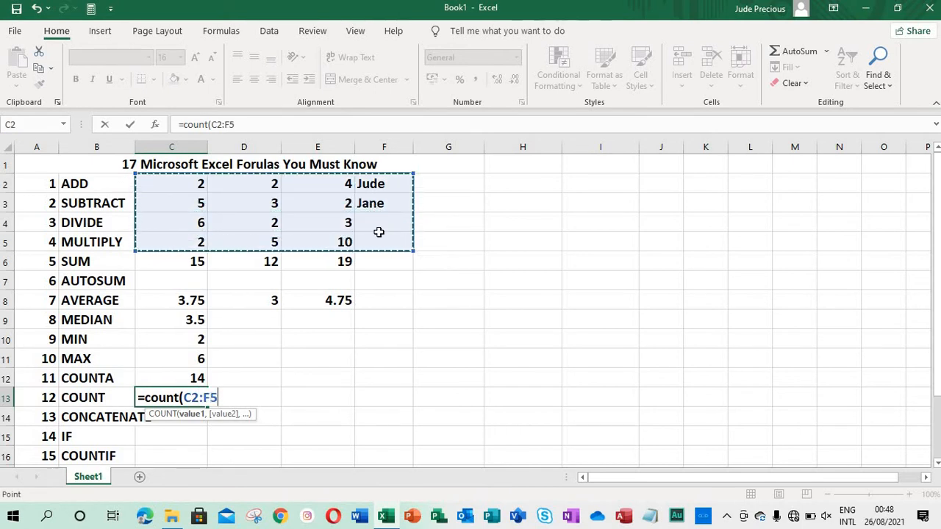
text())
key(Return)
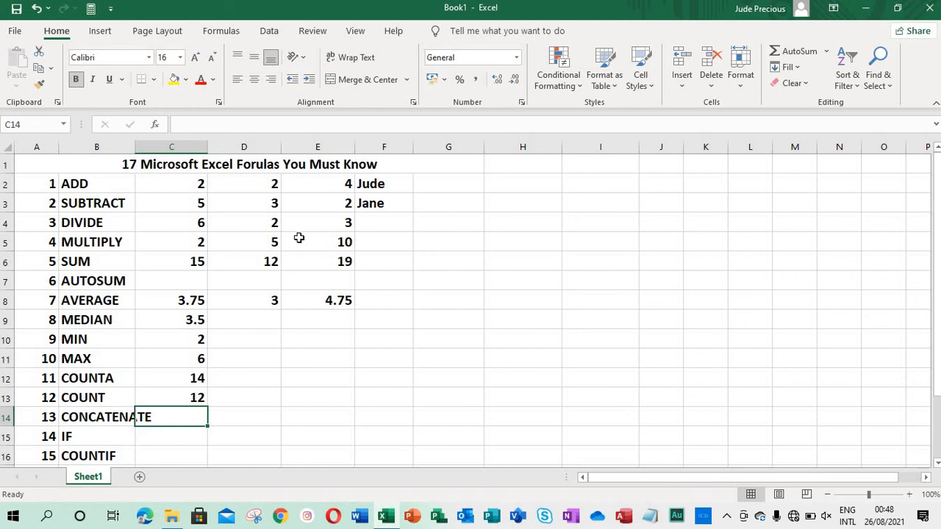
Add another first name in cell F4 and the number 5 in cell F5 to extend the counted range
click(379, 217)
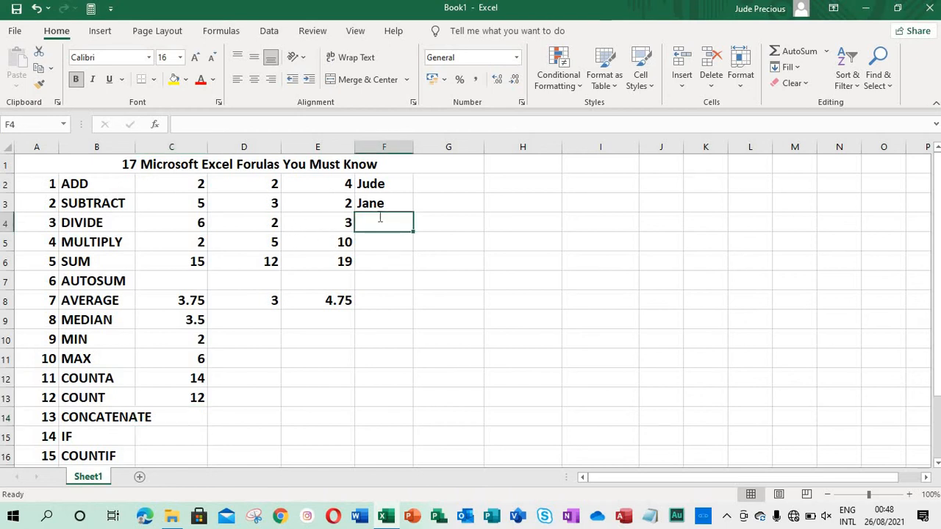
text(peter)
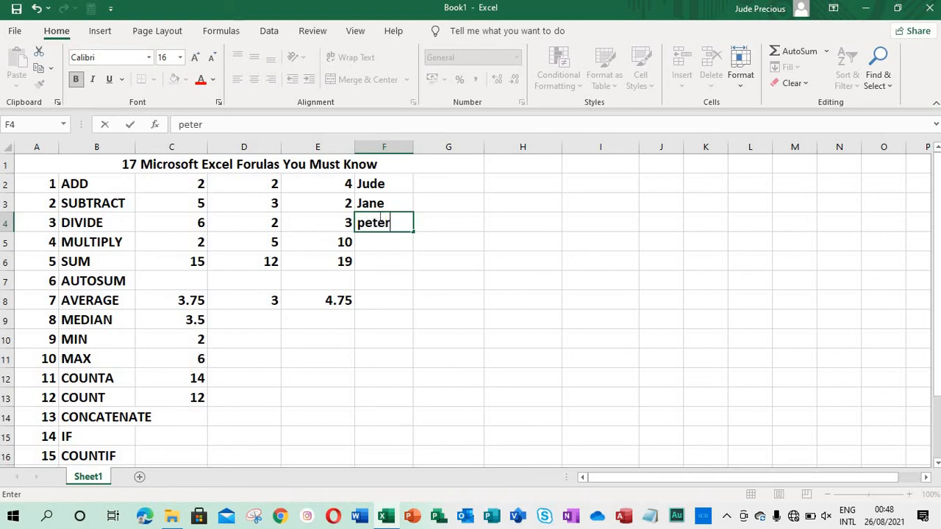
key(Return)
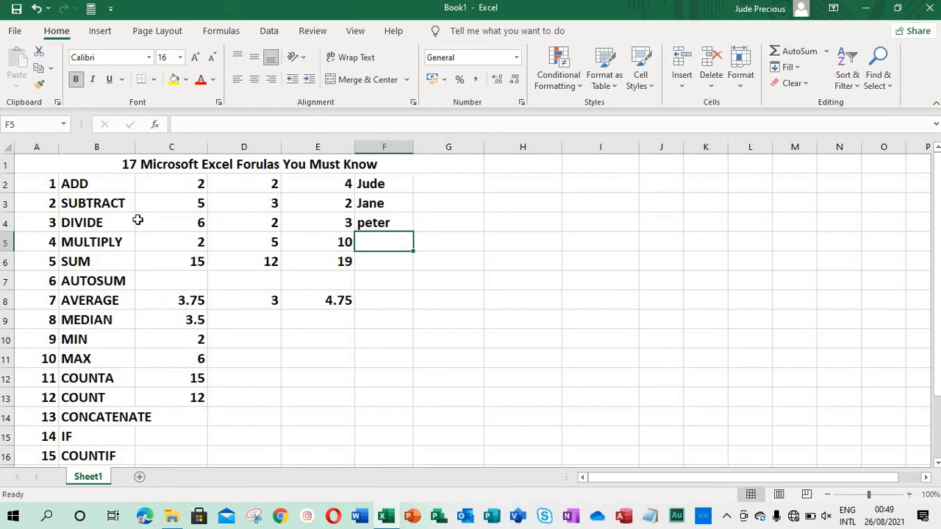
text(5)
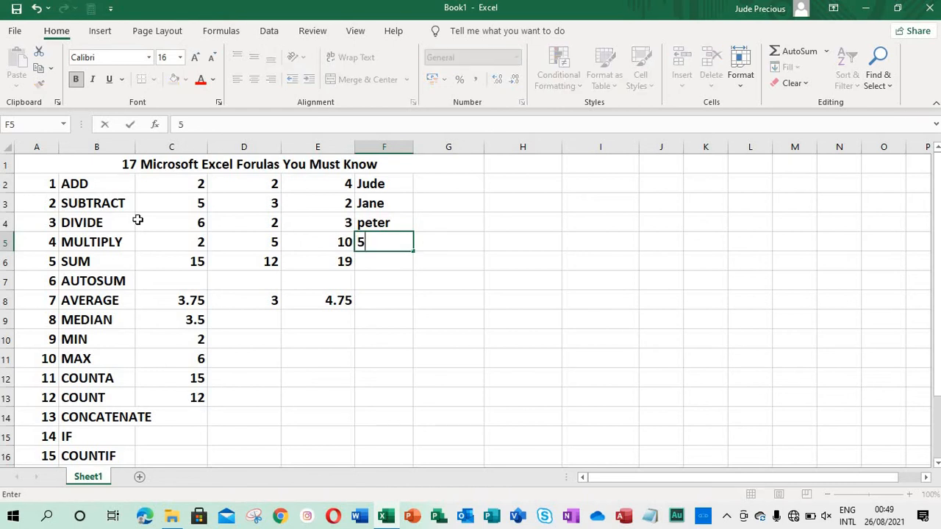
key(Return)
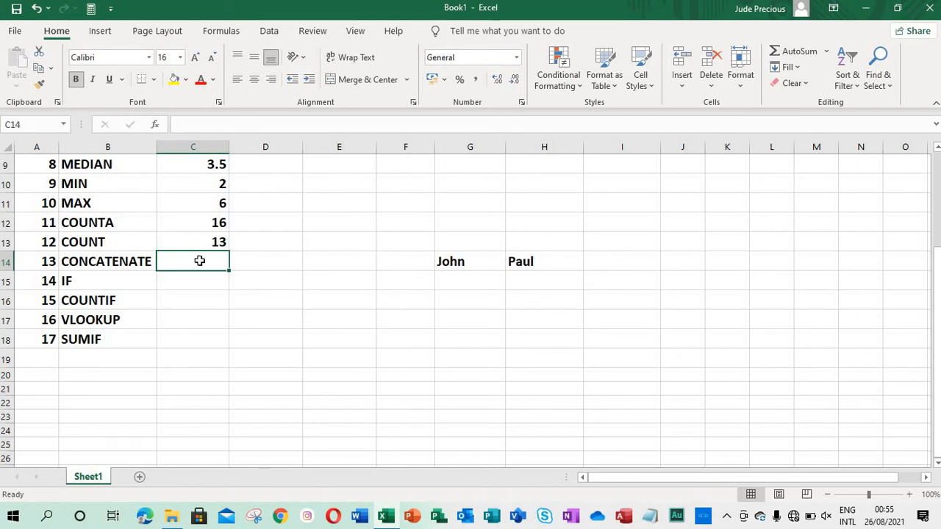
Enter the formula =CONCATENATE(G14&" "&H14) in cell C14 to join the two names with a space
text(=)
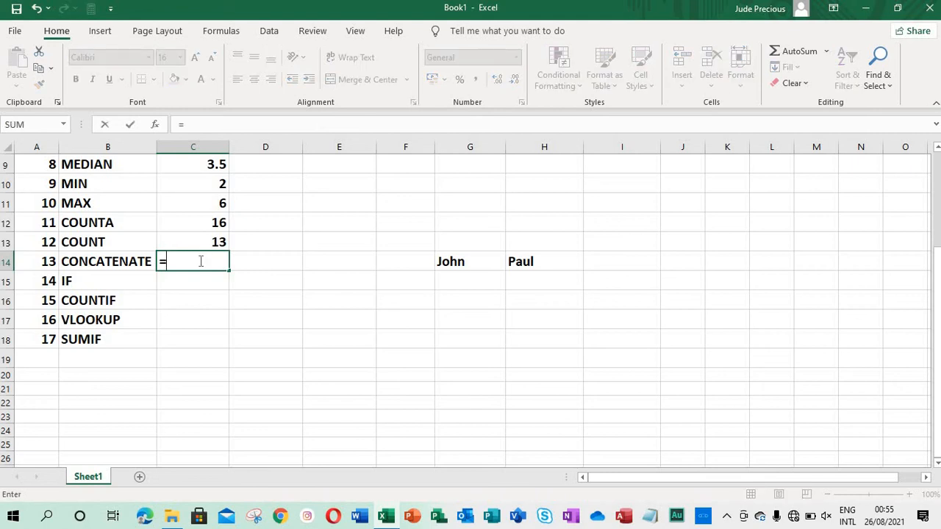
text(con)
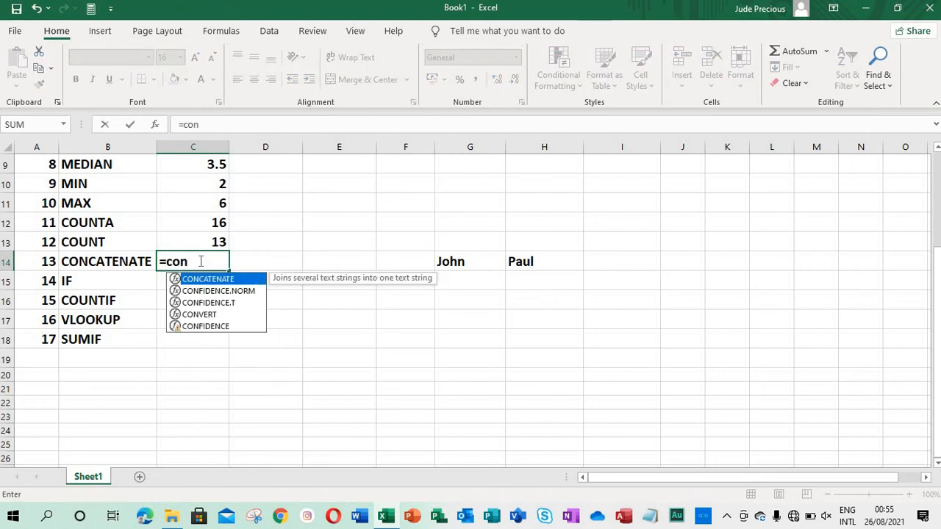
key(Tab)
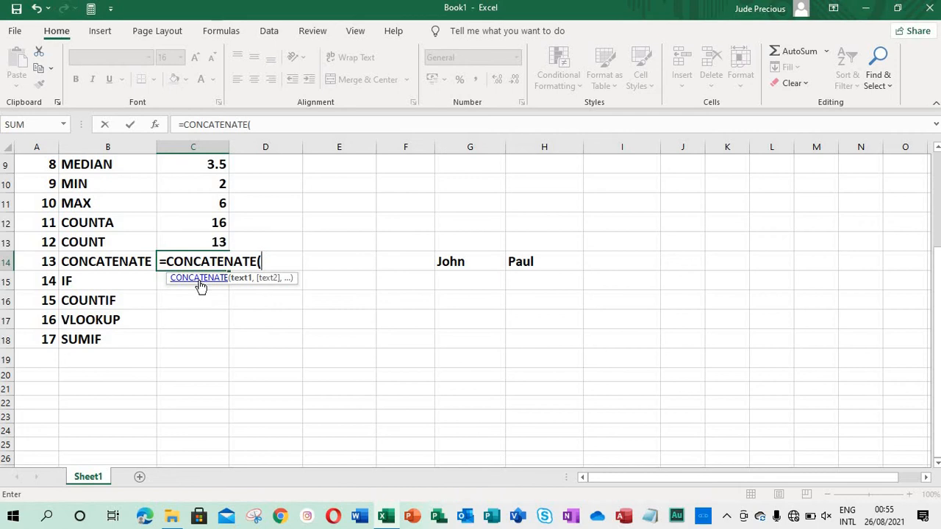
click(453, 259)
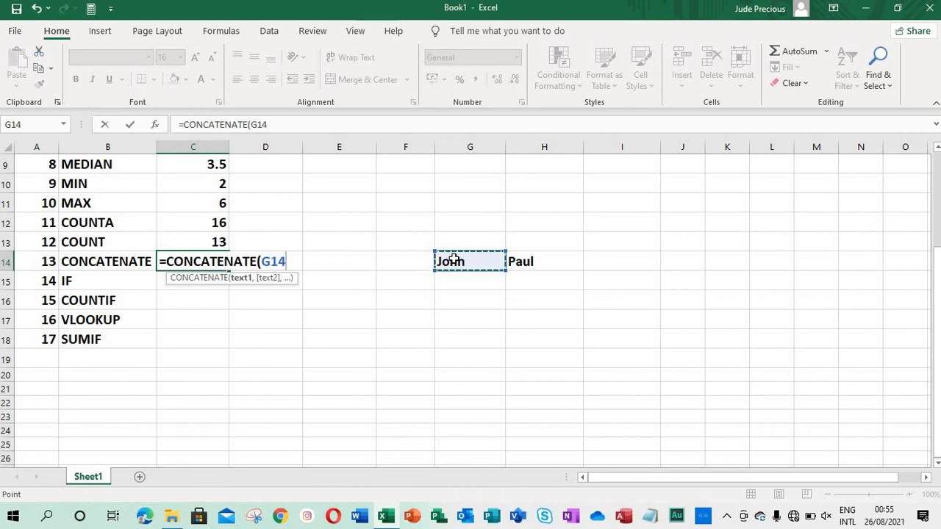
text(&)
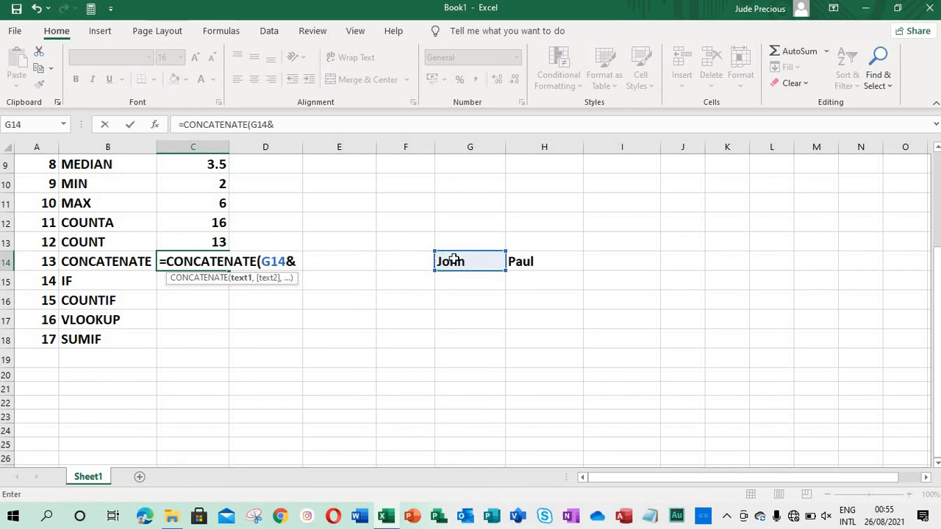
text(" "&)
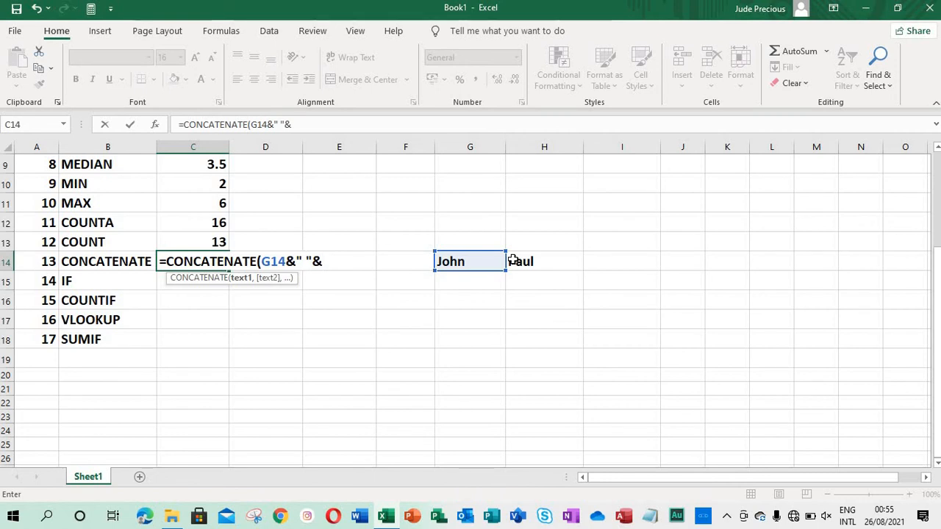
click(538, 263)
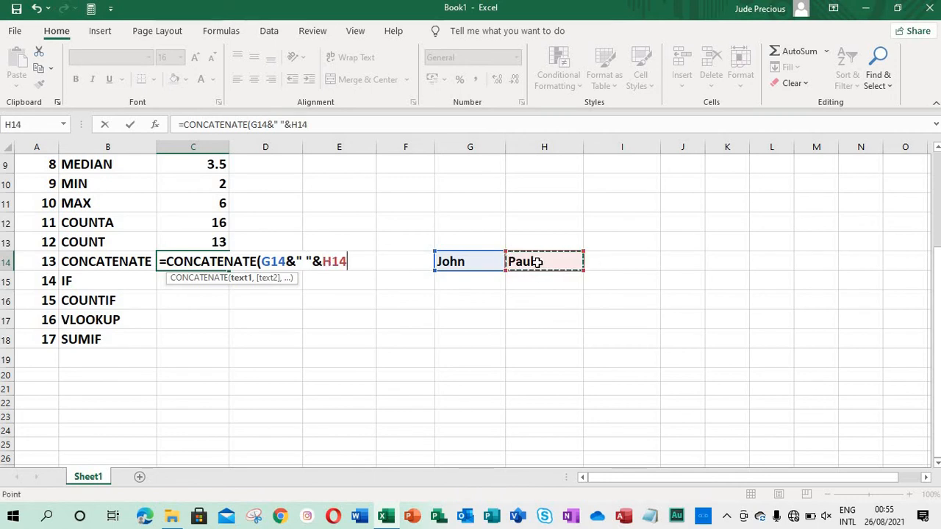
text())
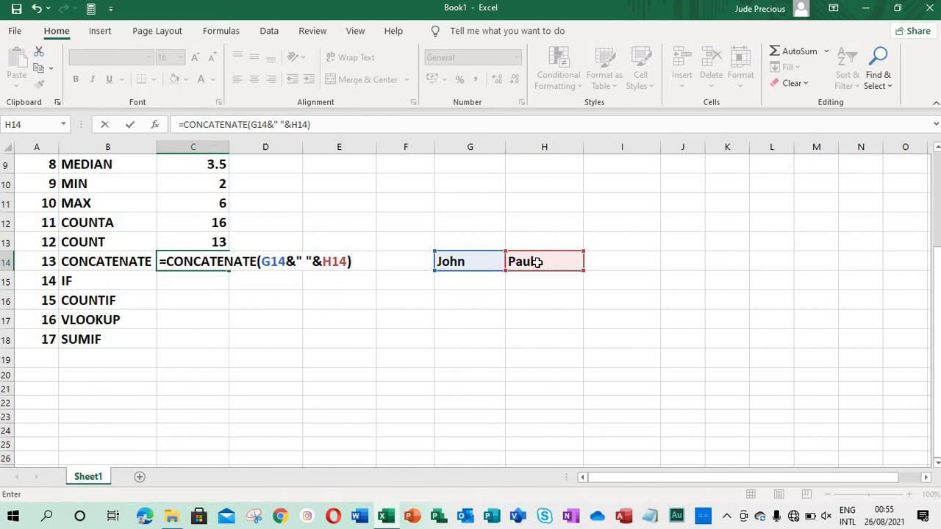
key(Return)
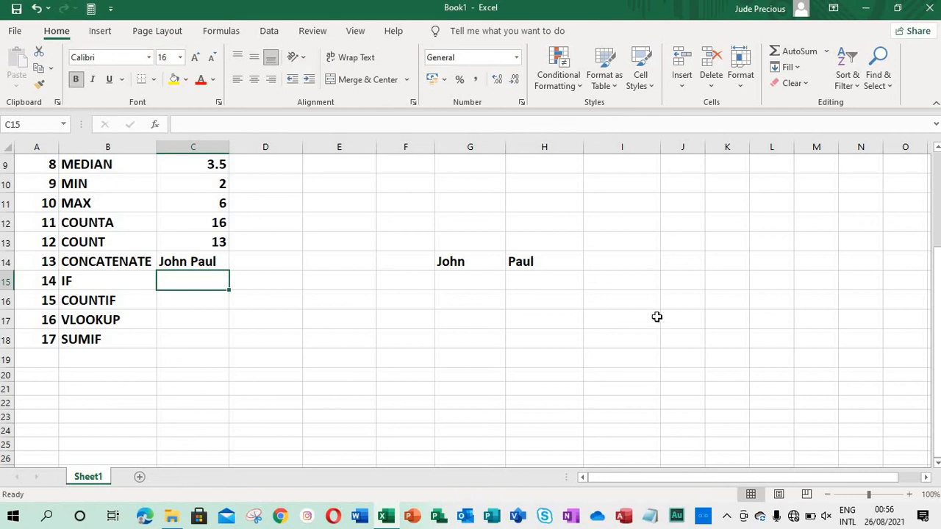
Enter the word Joy in cell G15 and the formula =IF(G15="Joy","Yes","No") in cell C15 of the IF row
click(484, 289)
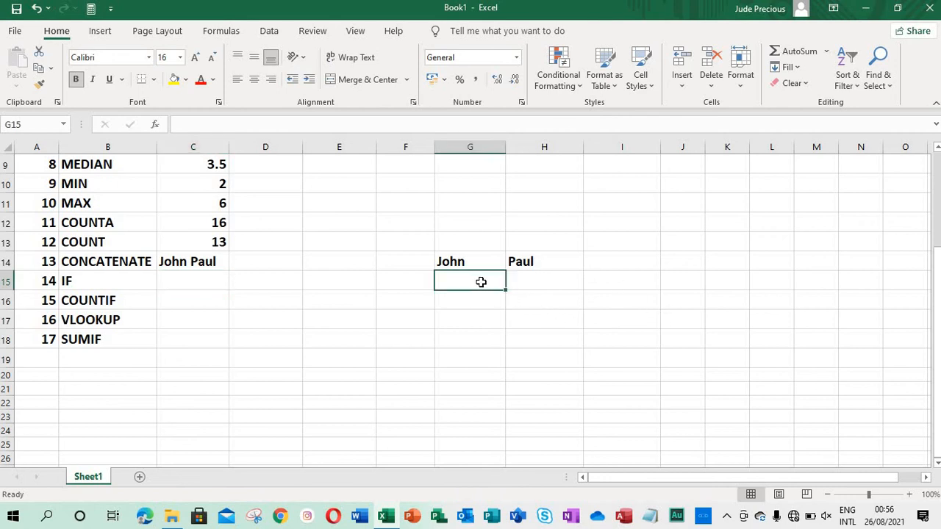
text(Joy)
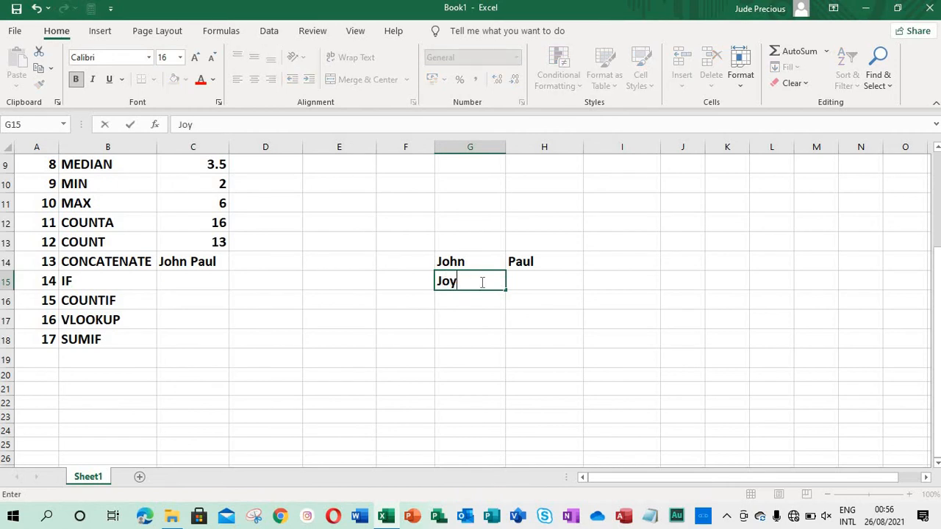
click(181, 276)
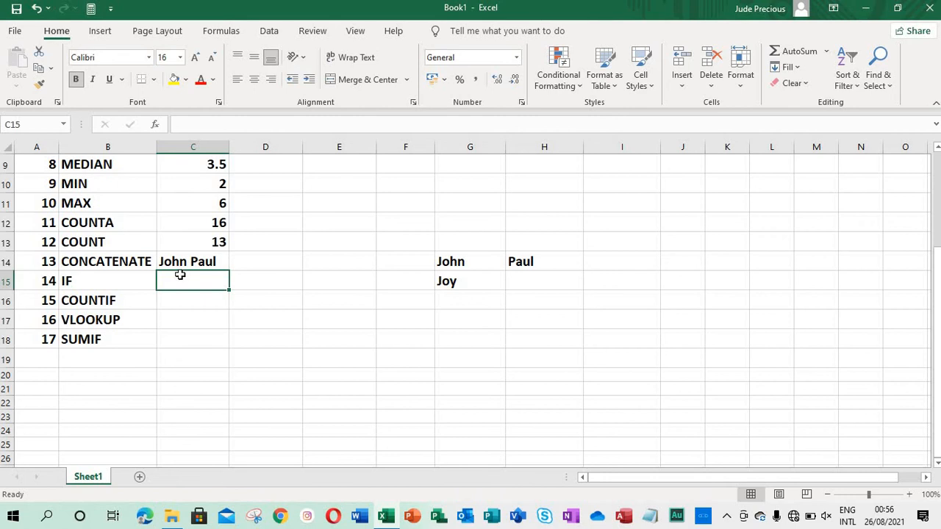
text(=)
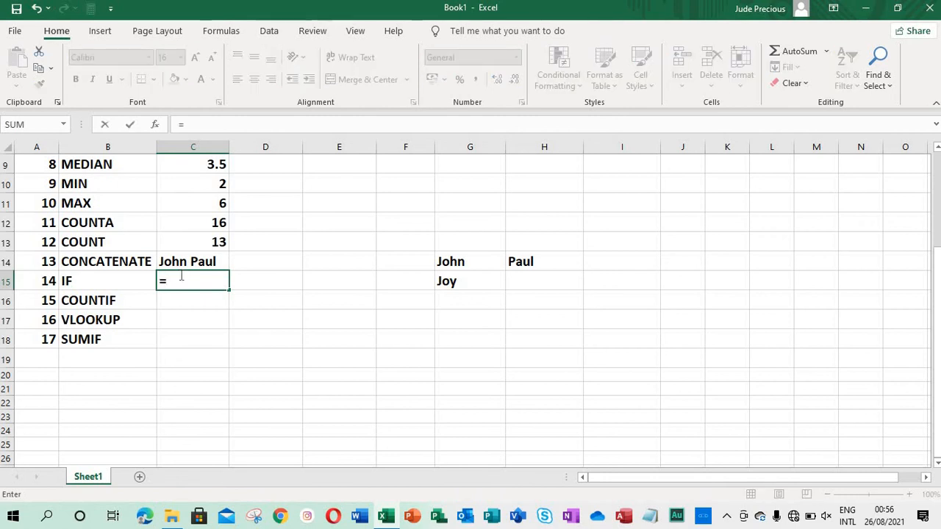
text(if)
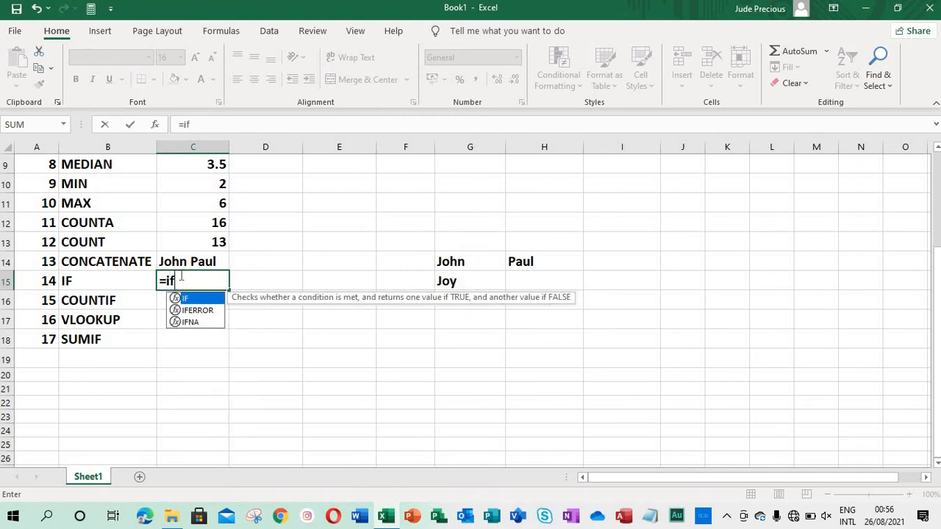
text(()
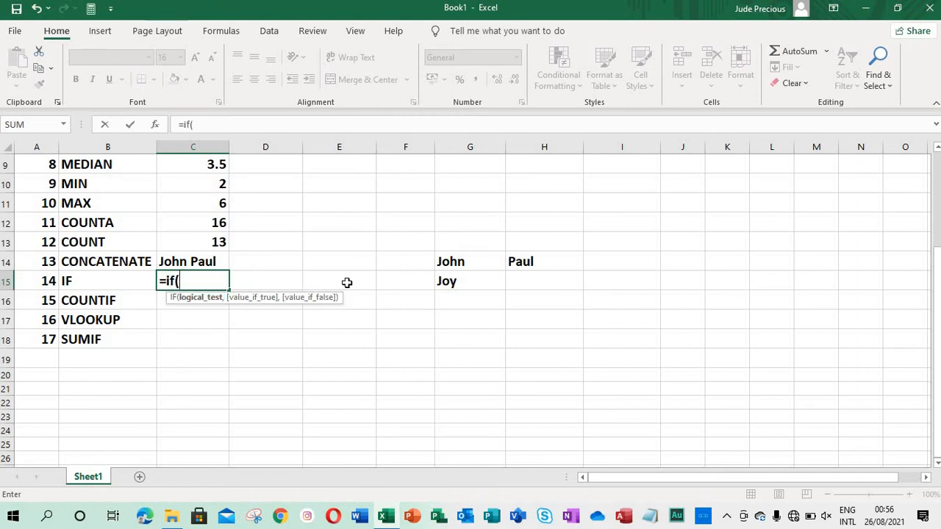
click(451, 282)
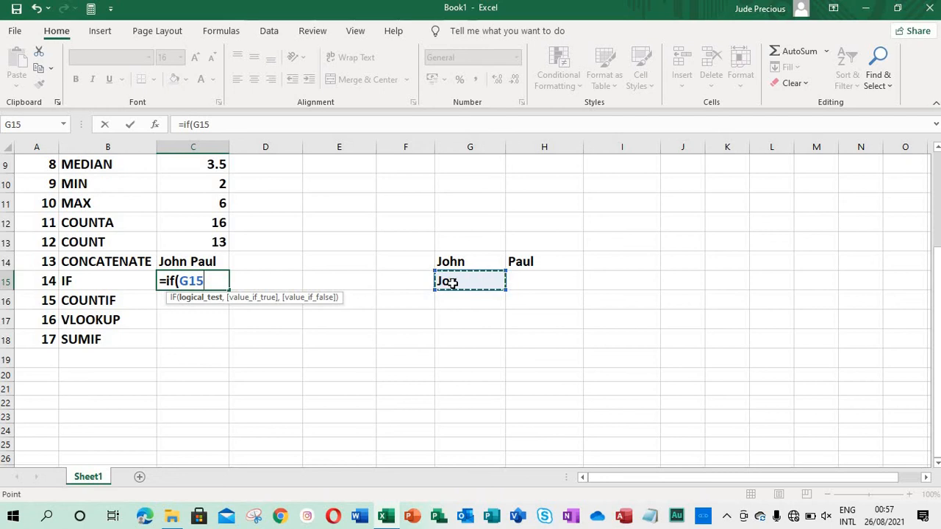
text(=)
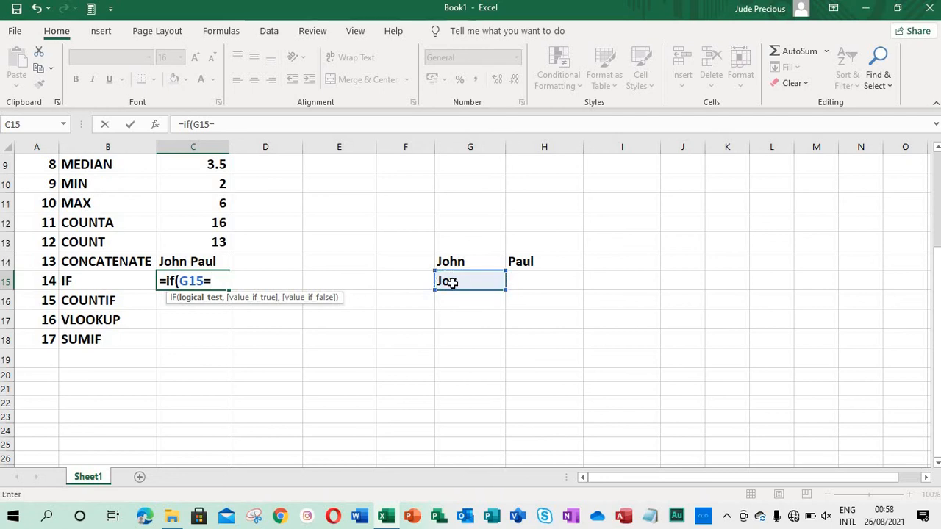
text("Joy",)
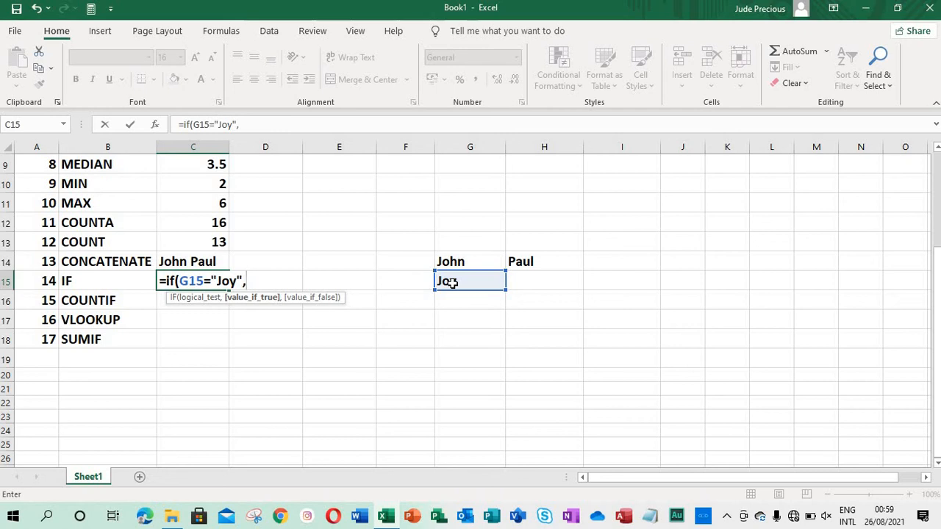
text("Yes",)
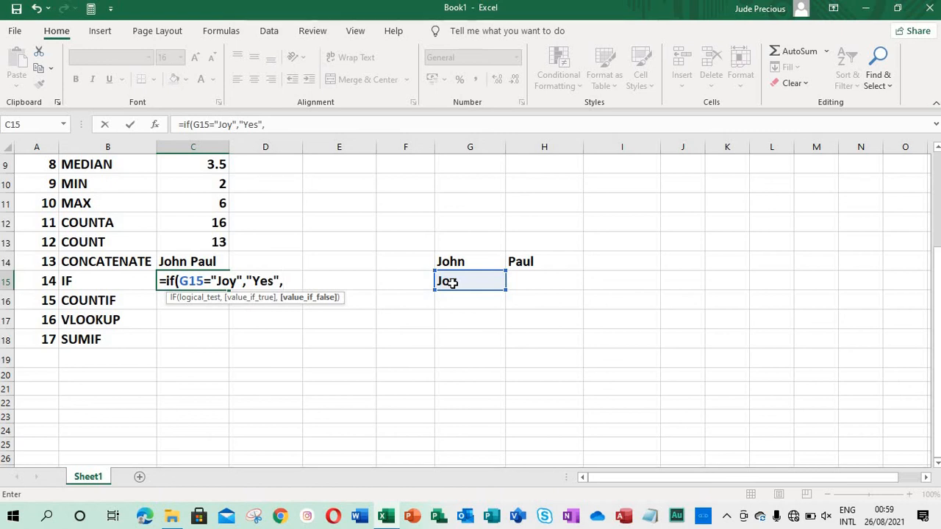
text("No)
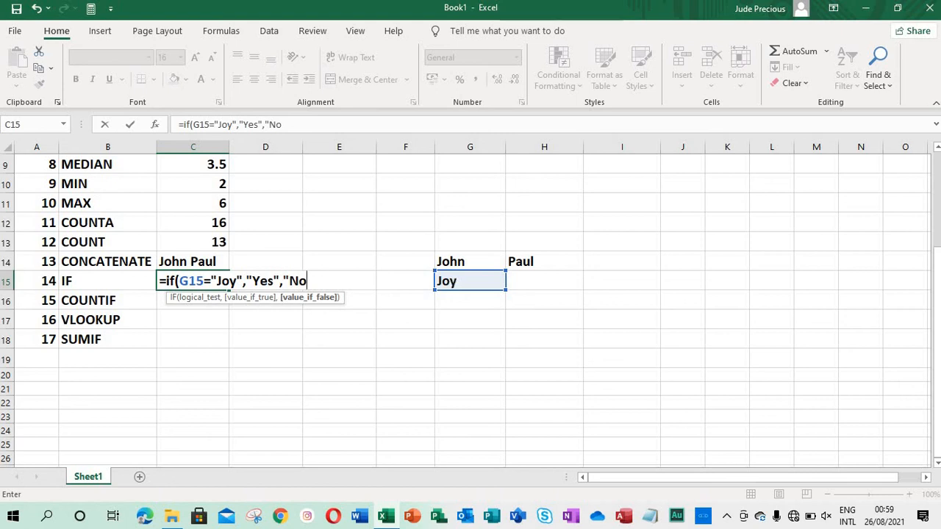
text("))
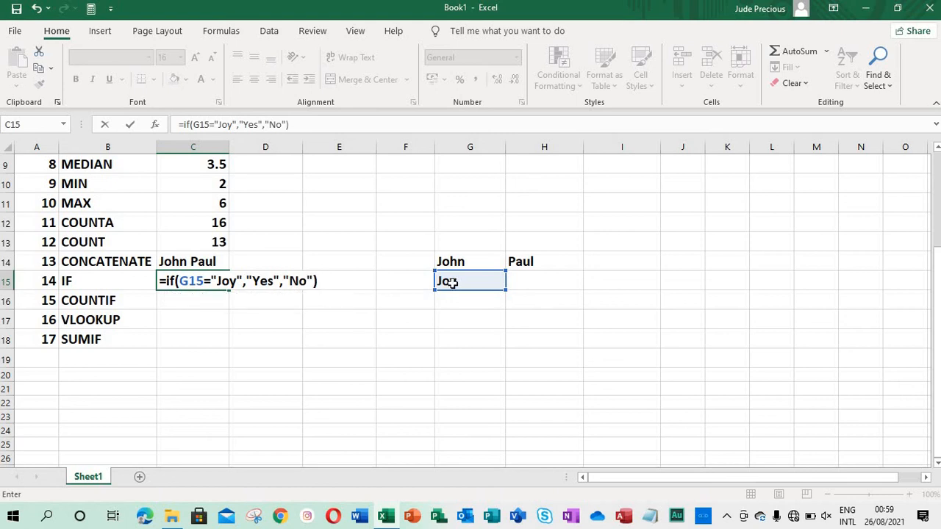
key(Return)
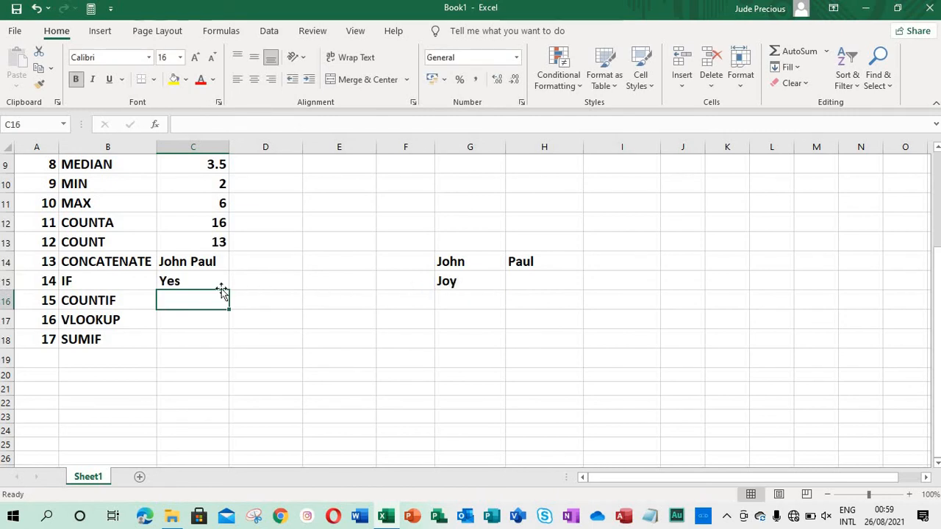
Change the word in cell G15 to sad to test the false case of the IF formula
click(458, 284)
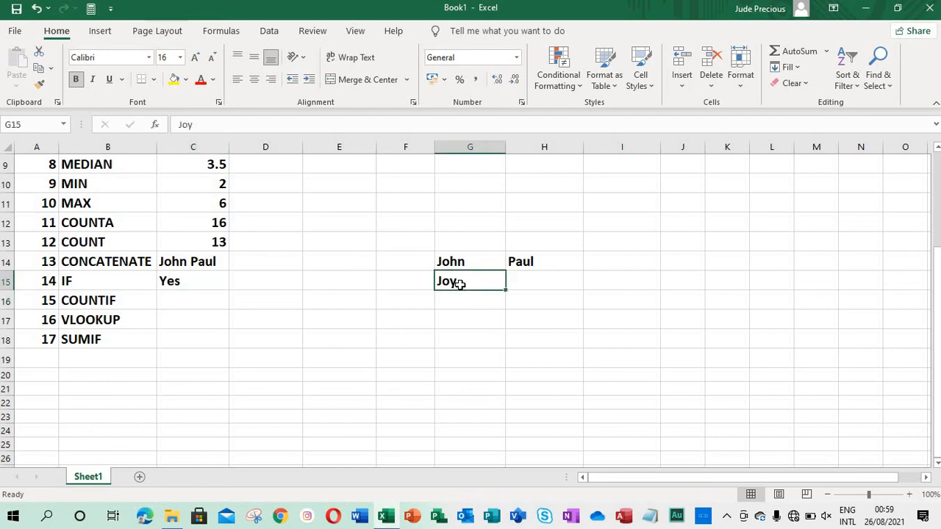
text(s)
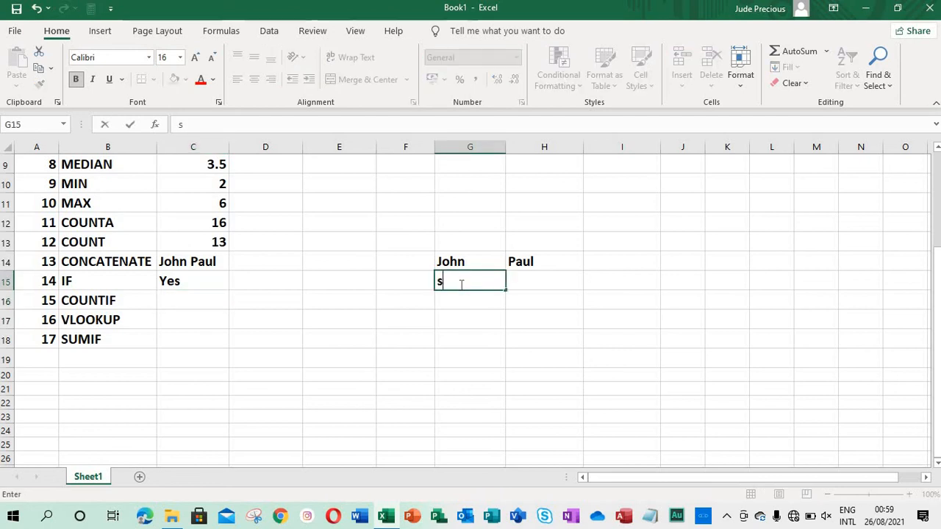
text(ad)
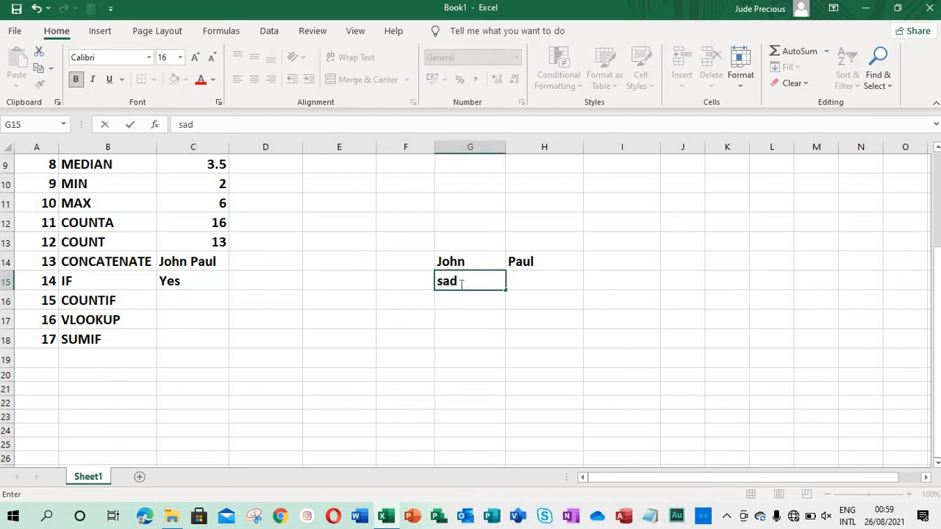
key(Return)
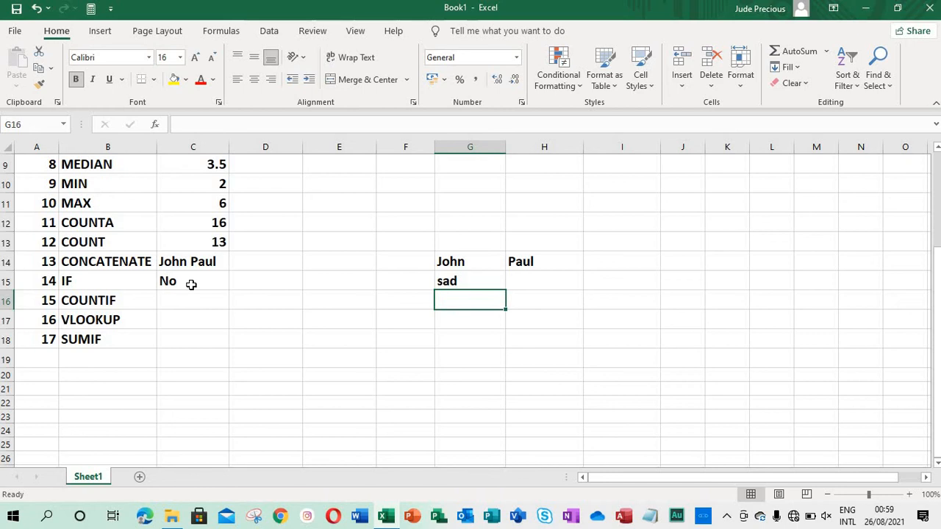
Change the word in cell G15 back to Joy to test the true case of the IF formula
click(456, 275)
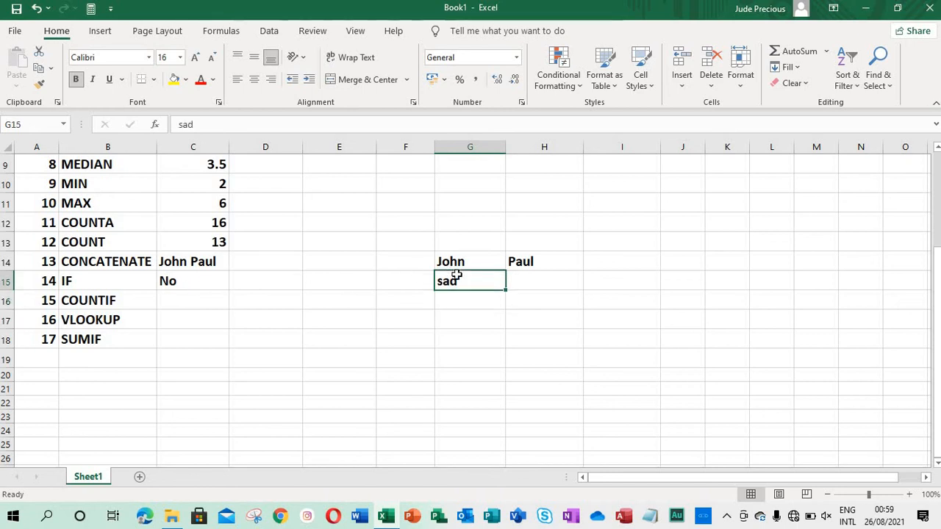
text(j)
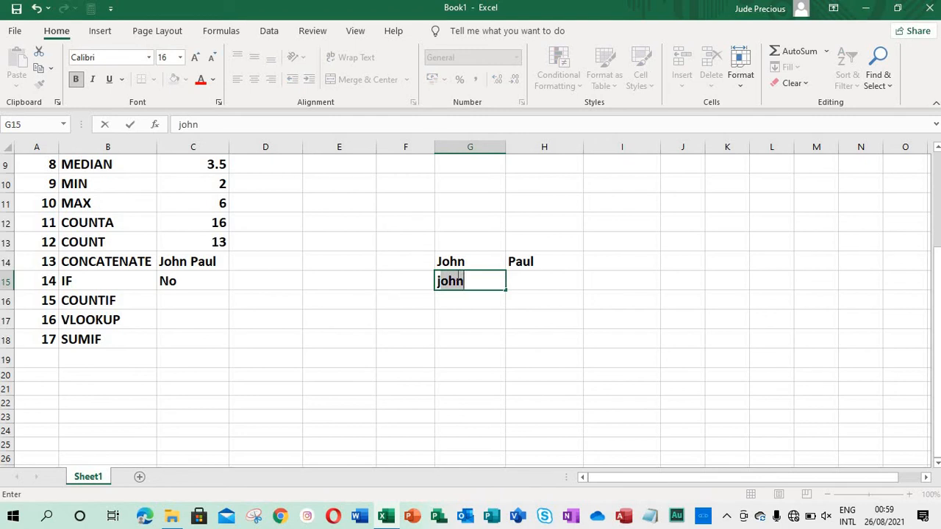
key(BackSpace)
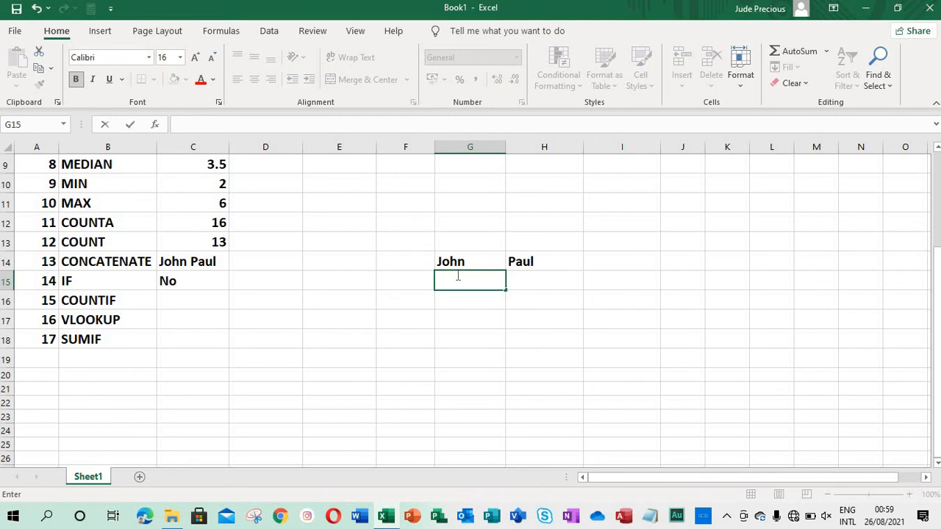
text(Jo)
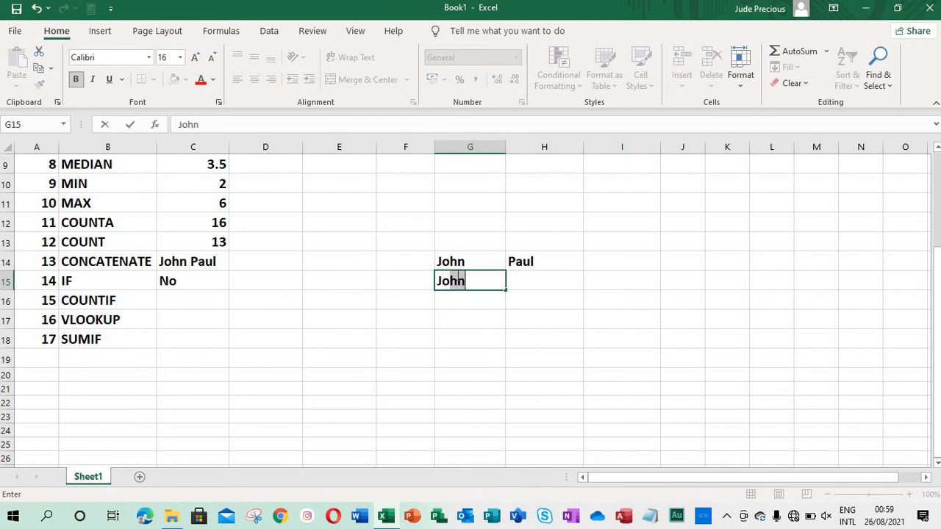
text(y)
key(Return)
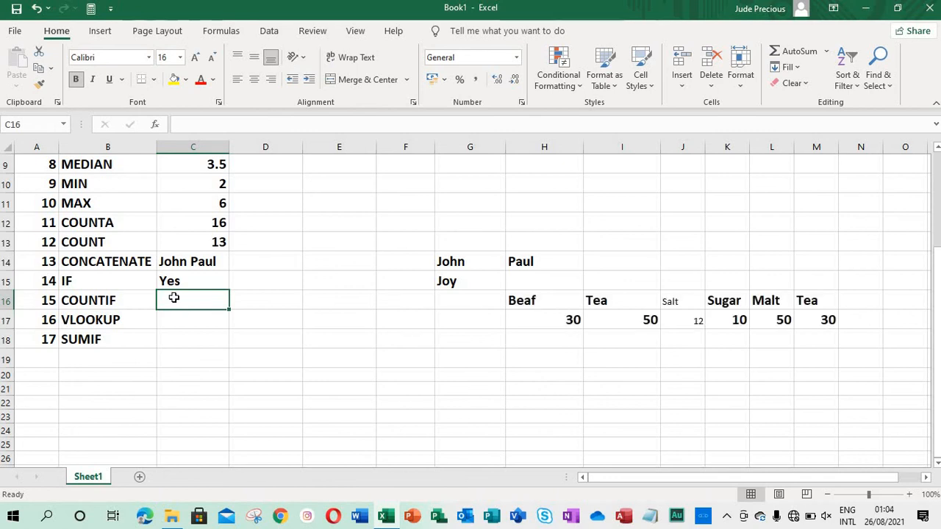
Enter the formula =COUNTIF(H16:M17,I16) in cell C16 to count how often Tea occurs in the item table
text(=)
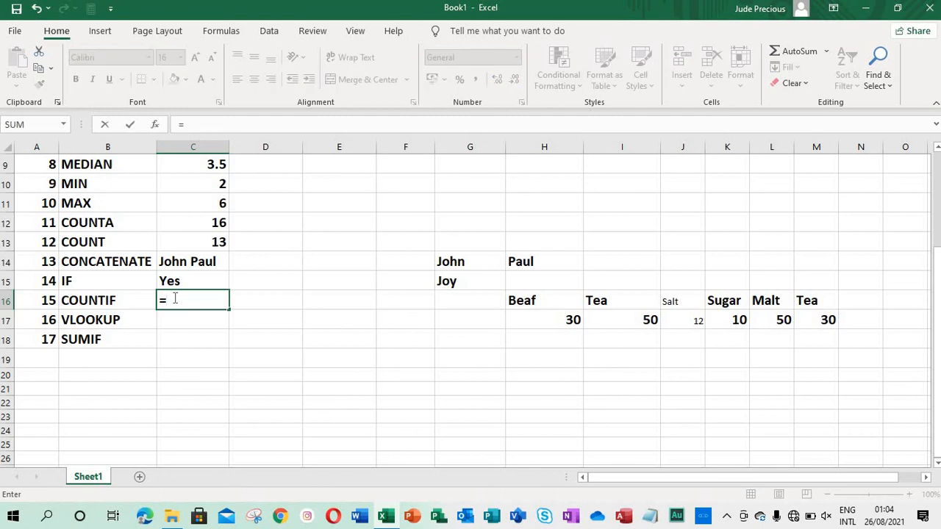
text(c)
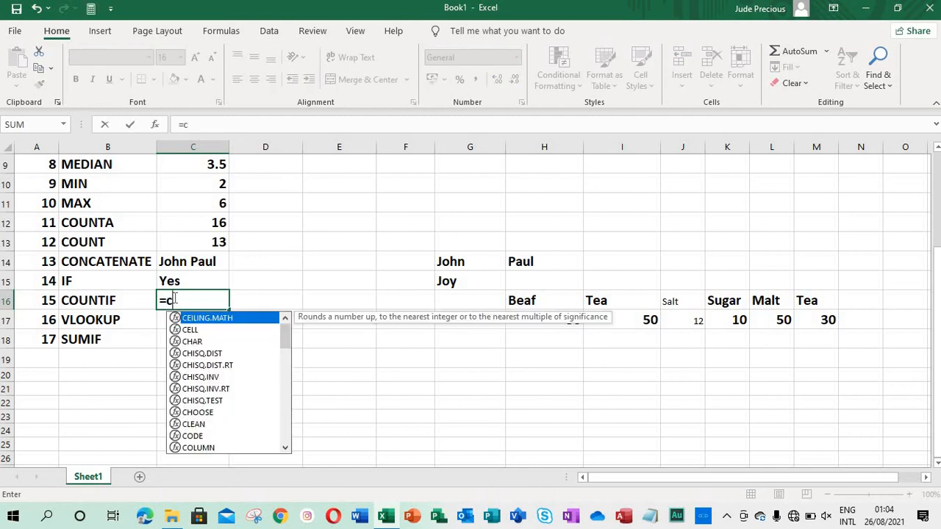
text(oun)
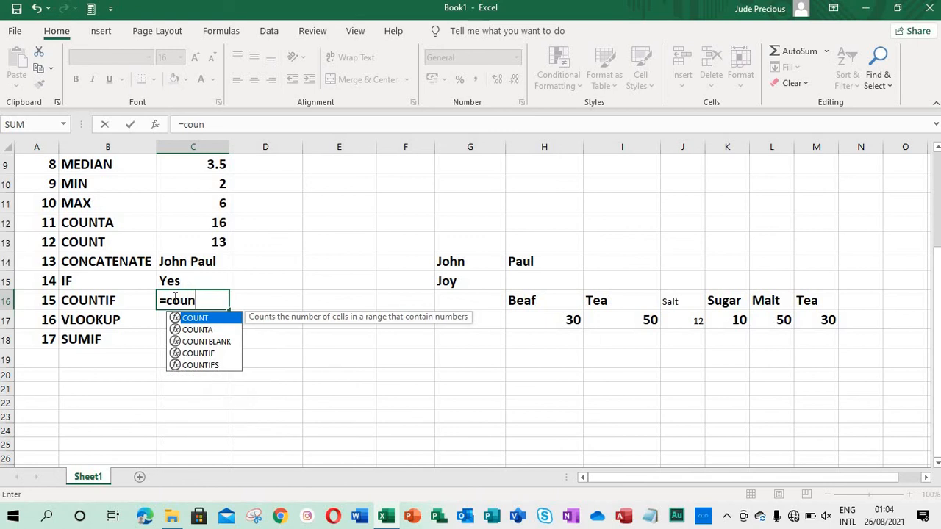
text(tis)
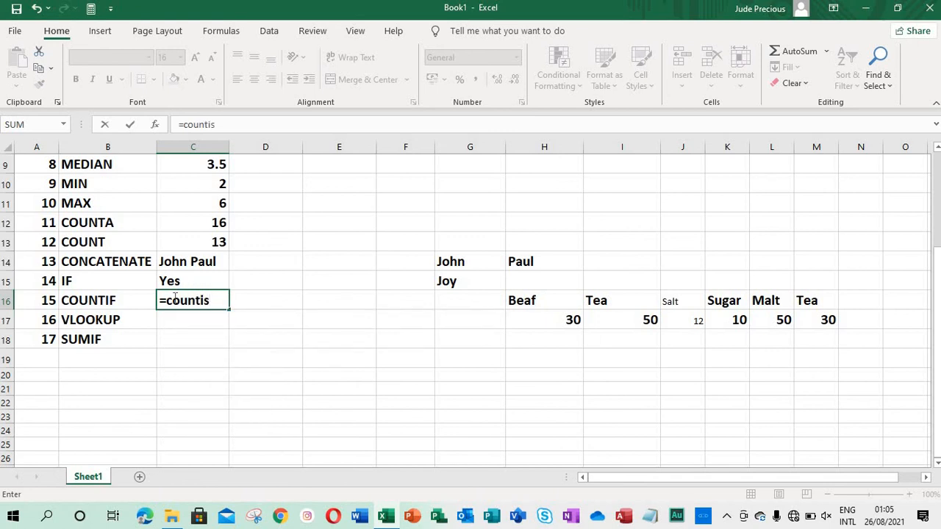
key(BackSpace)
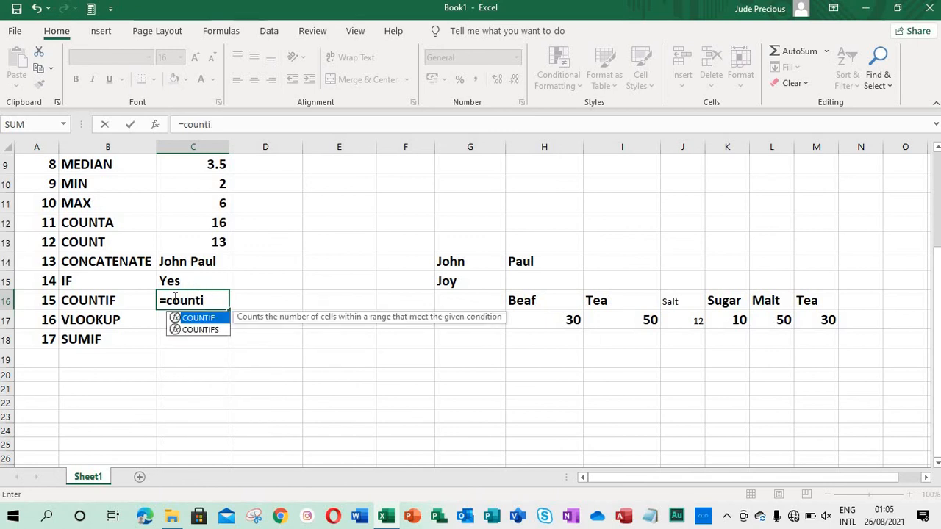
text(f()
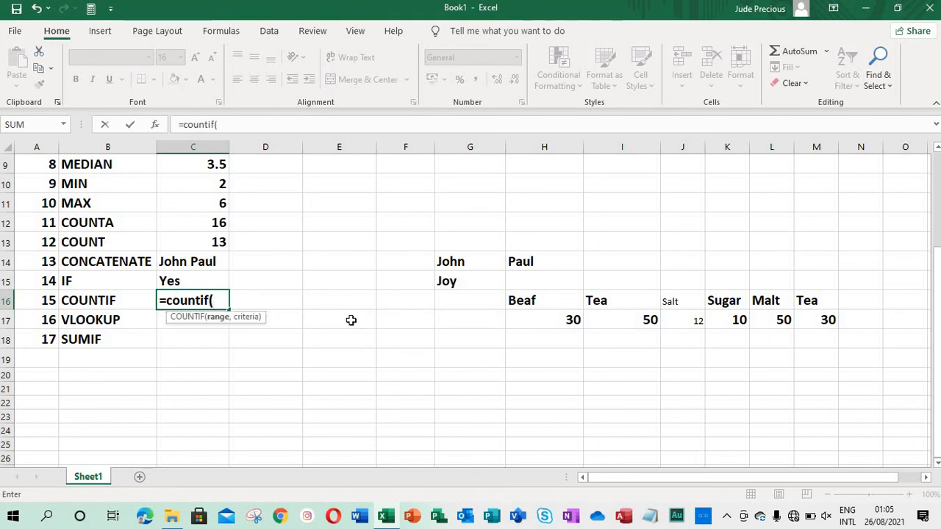
click(521, 300)
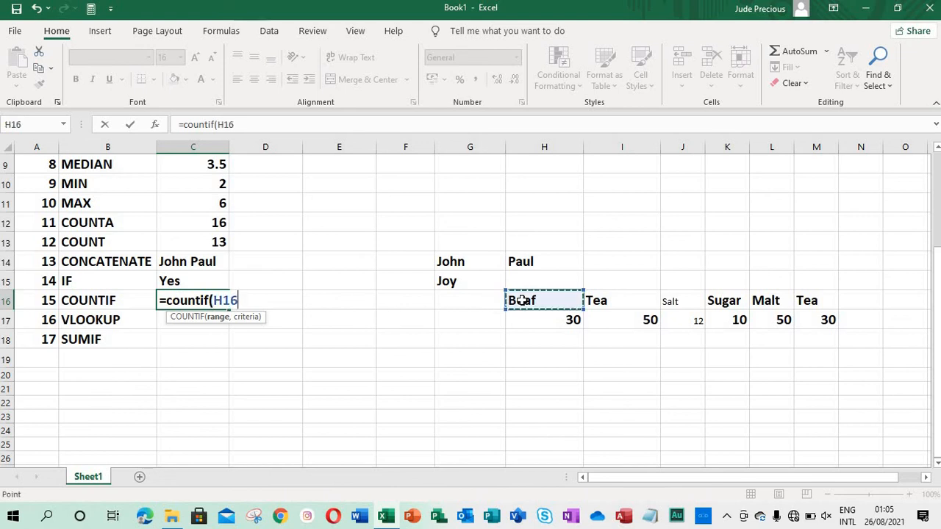
key(shift+Right)
key(shift+Right)
key(shift+Right)
key(shift+Right)
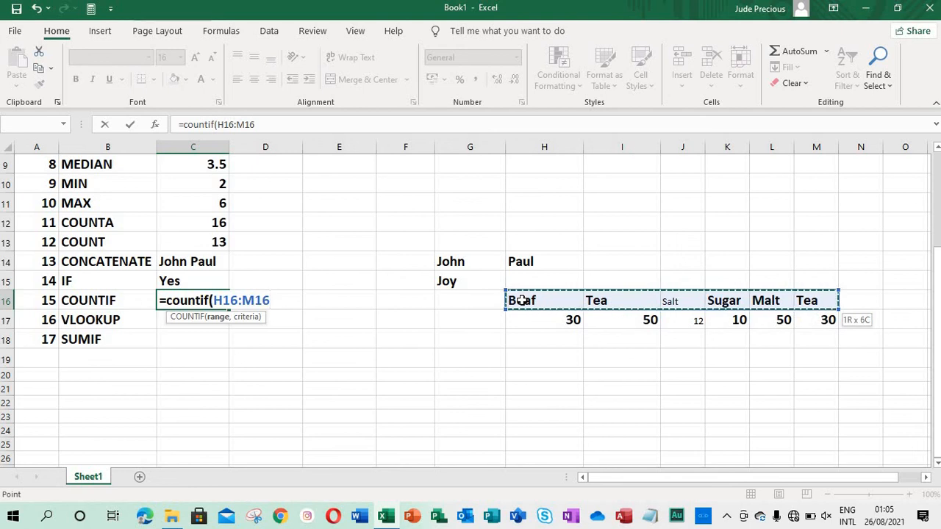
key(shift+Down)
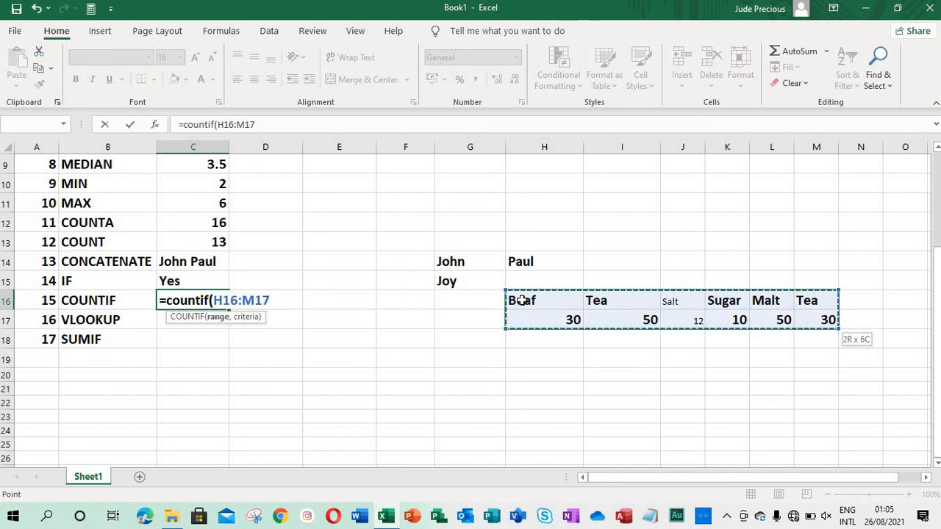
text(,)
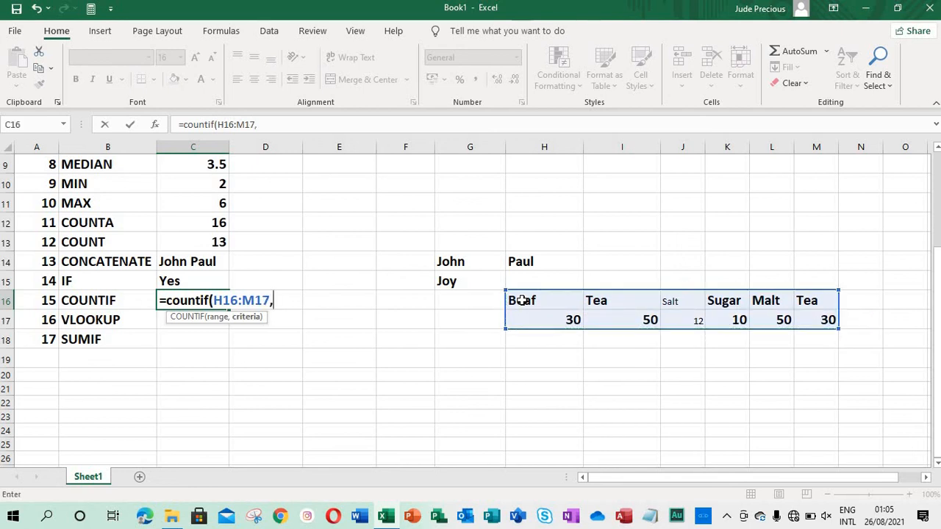
click(615, 300)
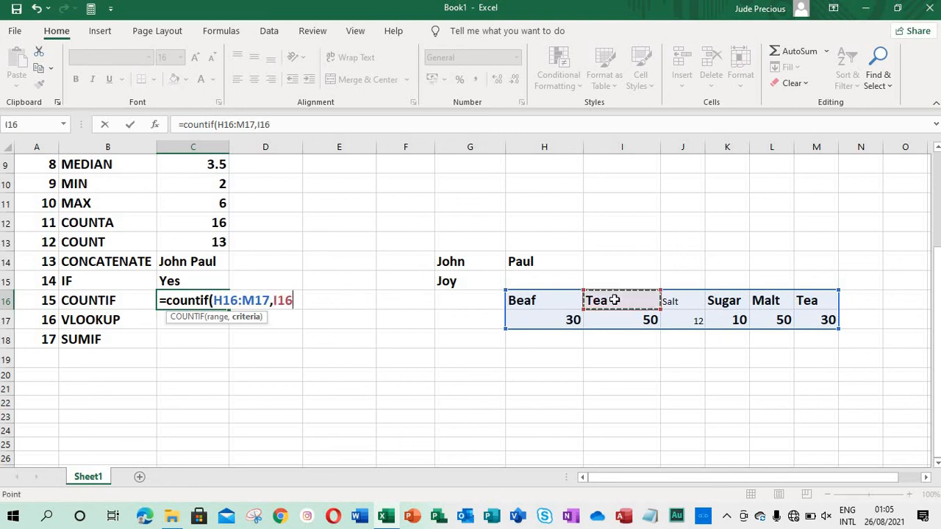
text())
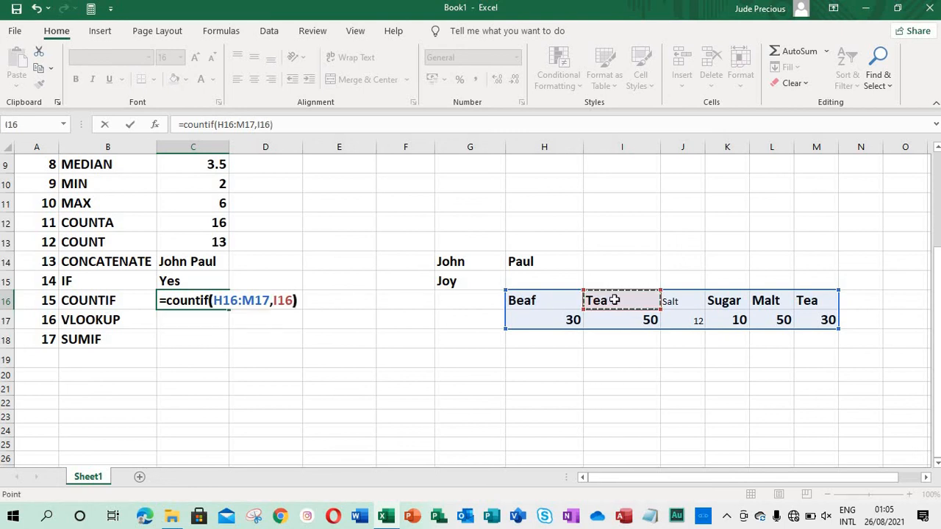
key(Return)
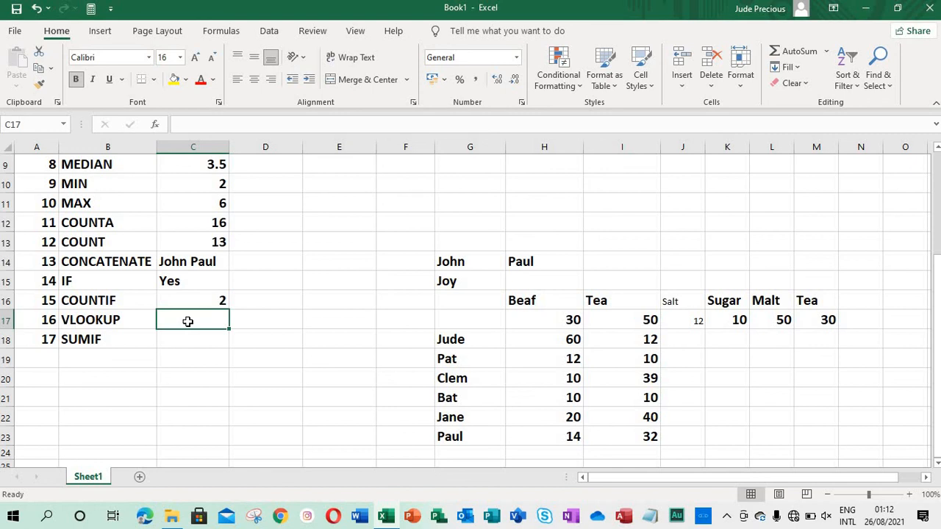
Enter the formula =VLOOKUP(G21,G18:I23,3,FALSE) in cell C17 to look up the third-column value with an exact match
click(454, 401)
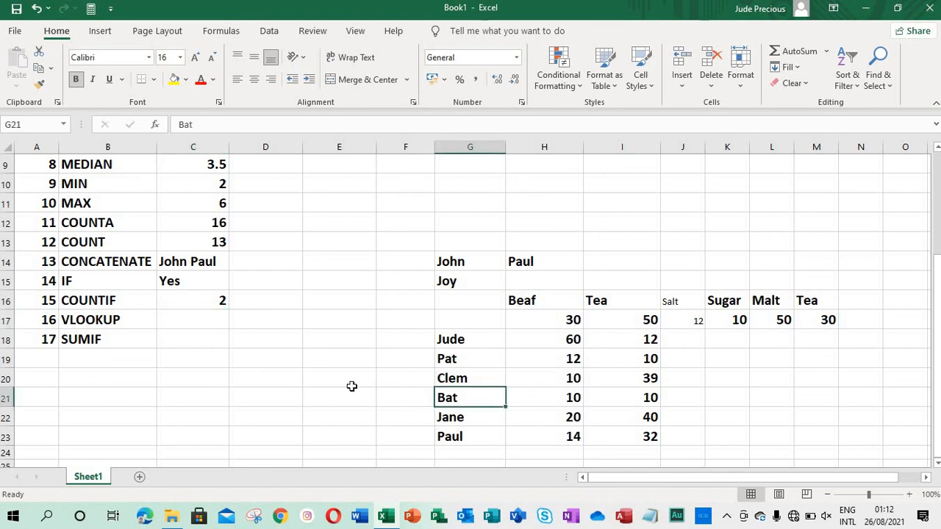
click(183, 321)
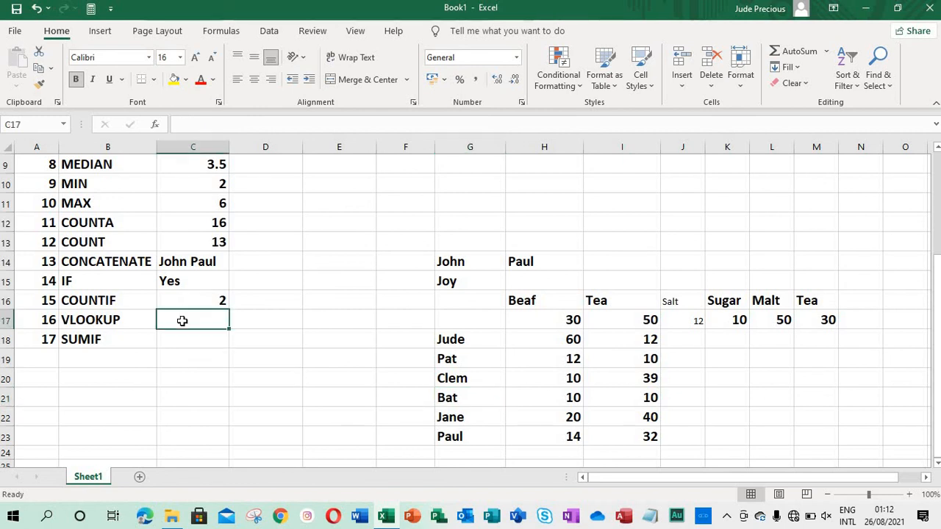
text(=)
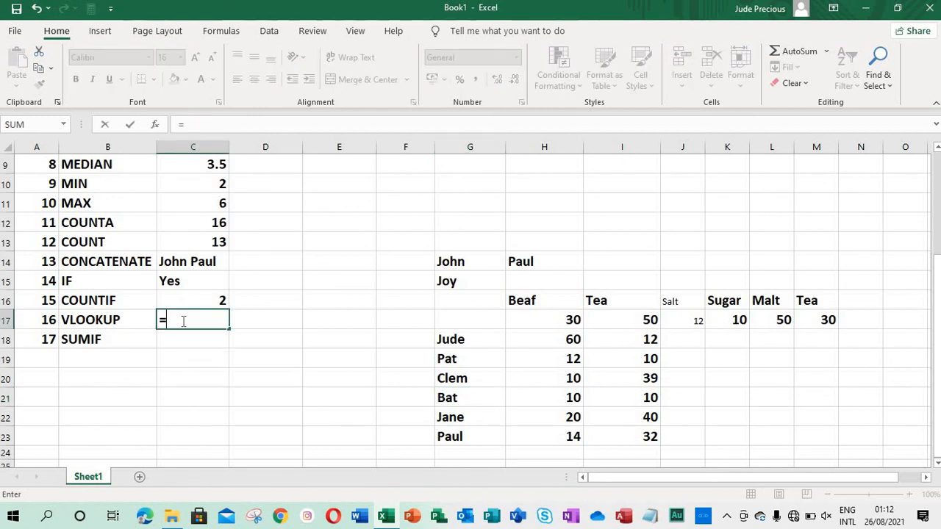
text(vl)
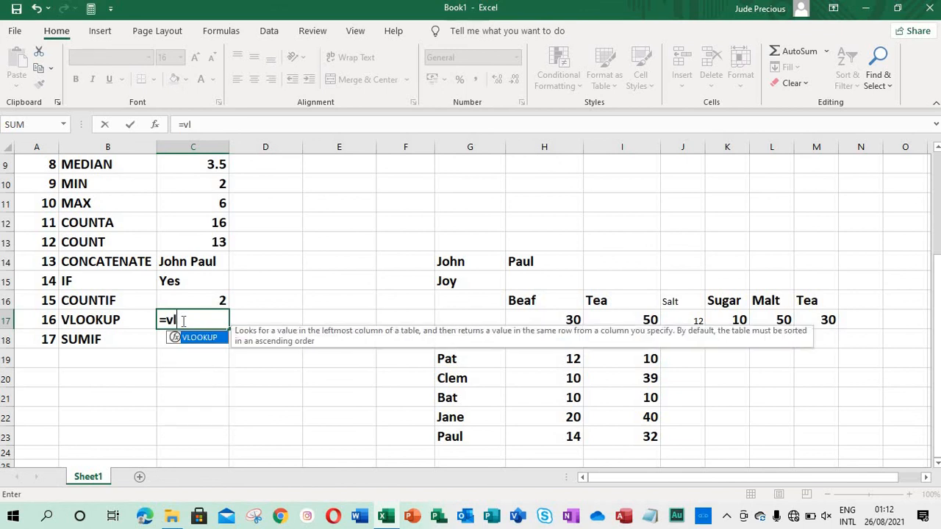
double_click(194, 337)
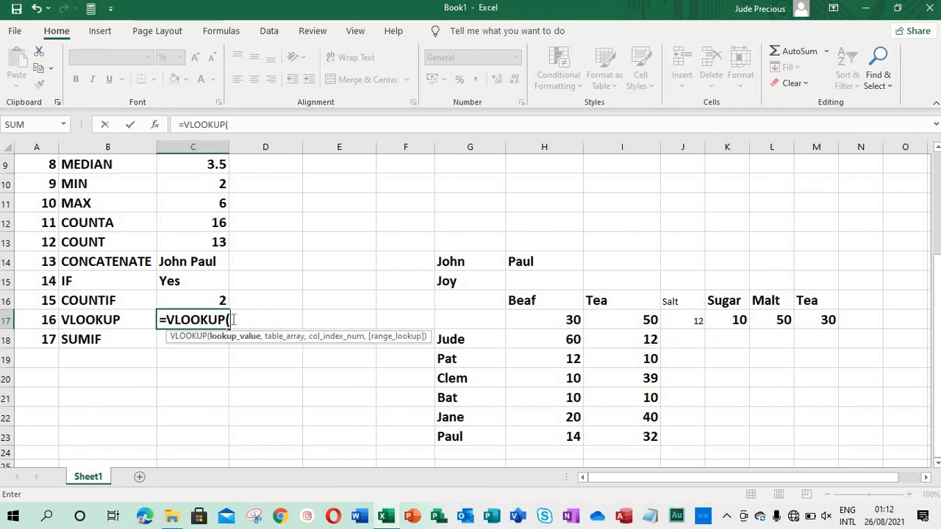
click(449, 398)
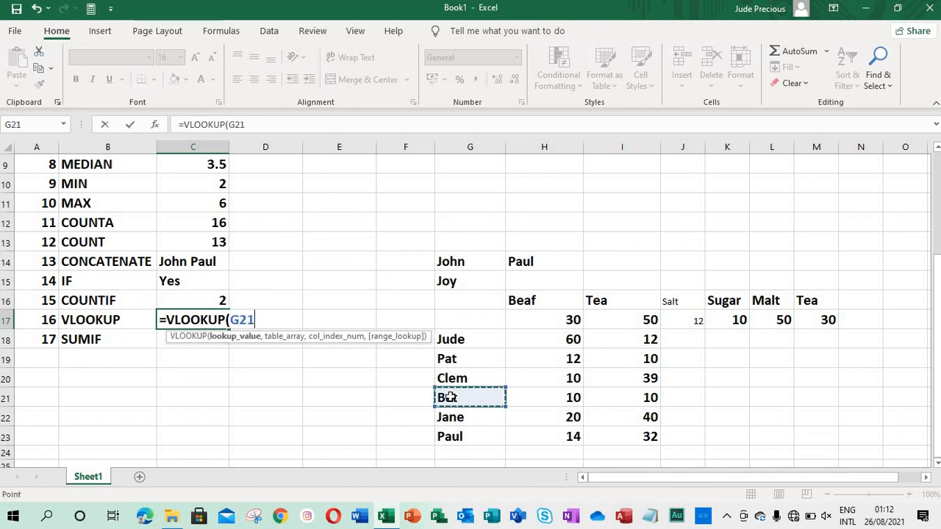
text(,)
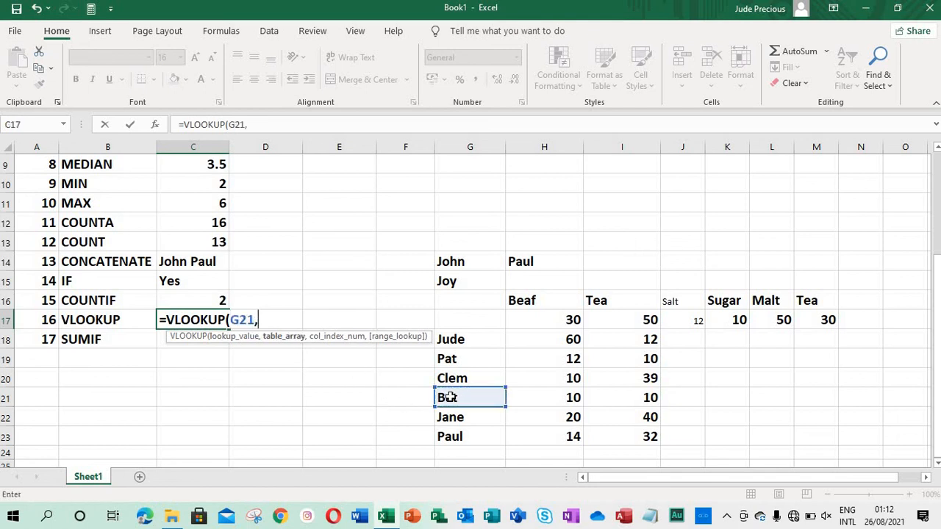
click(487, 342)
drag(486, 342, 643, 437)
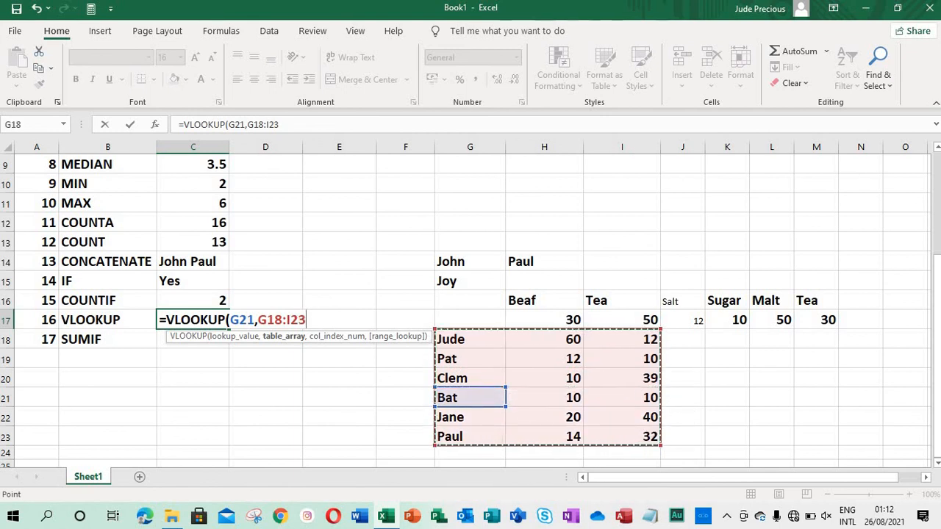
text(,)
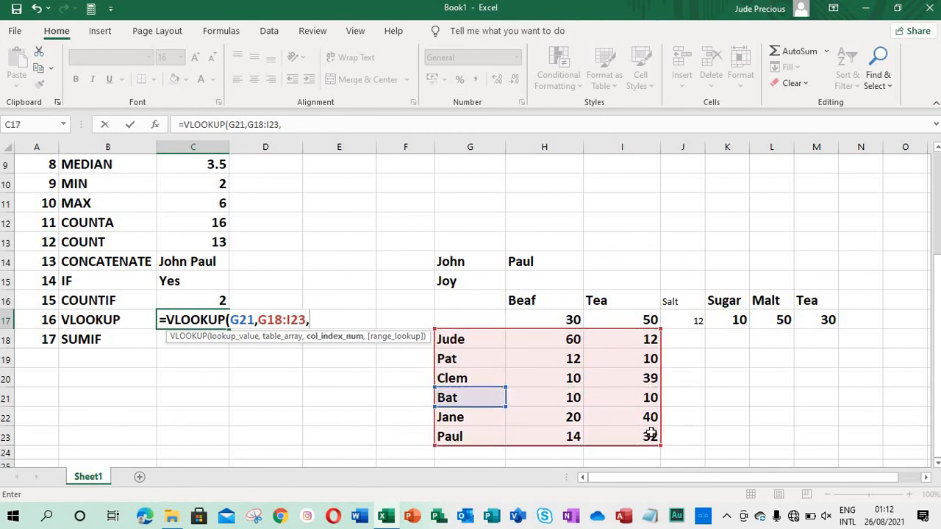
text(3,)
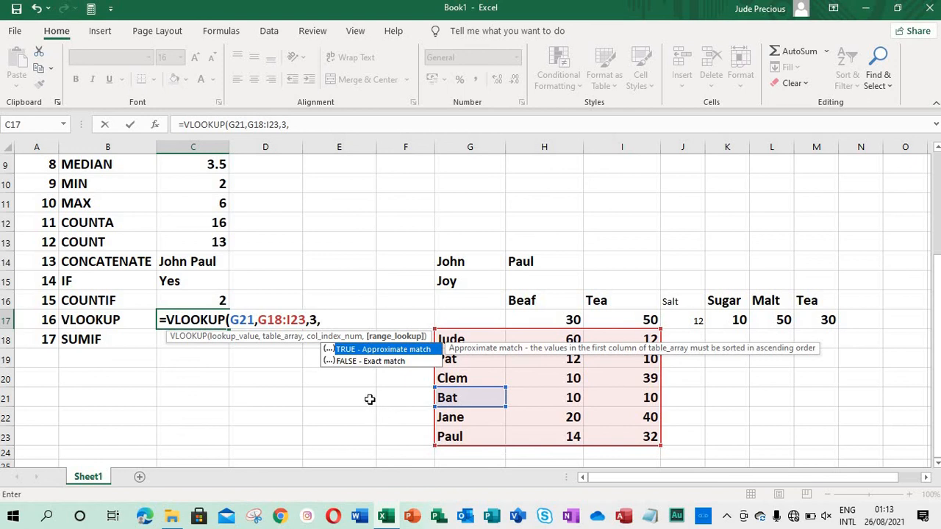
double_click(383, 362)
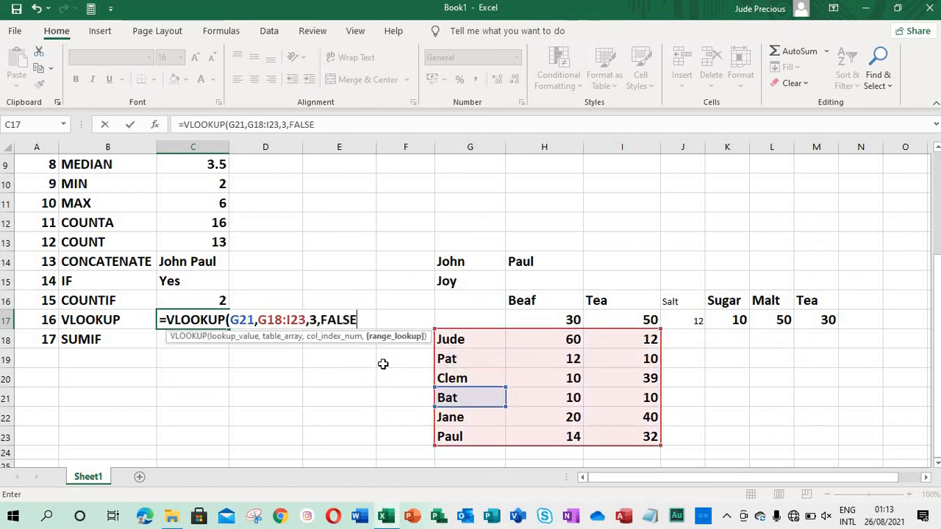
text())
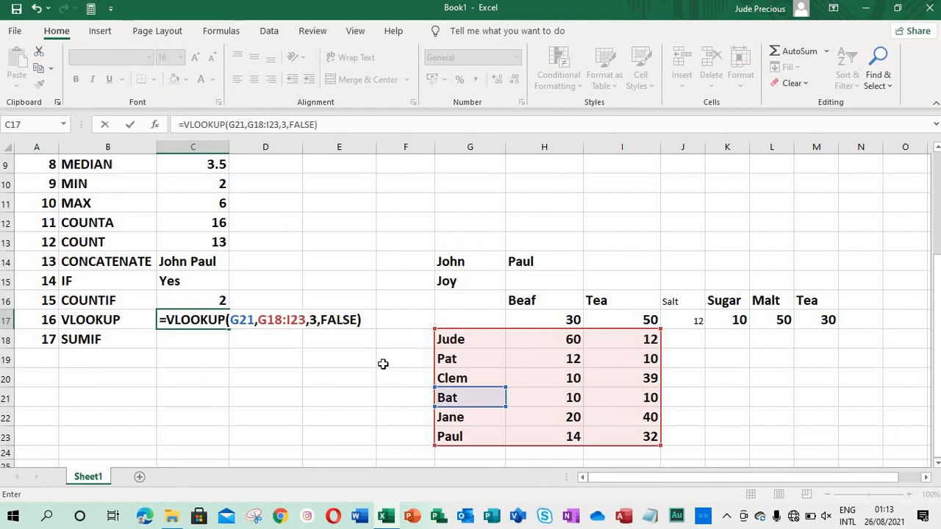
key(Return)
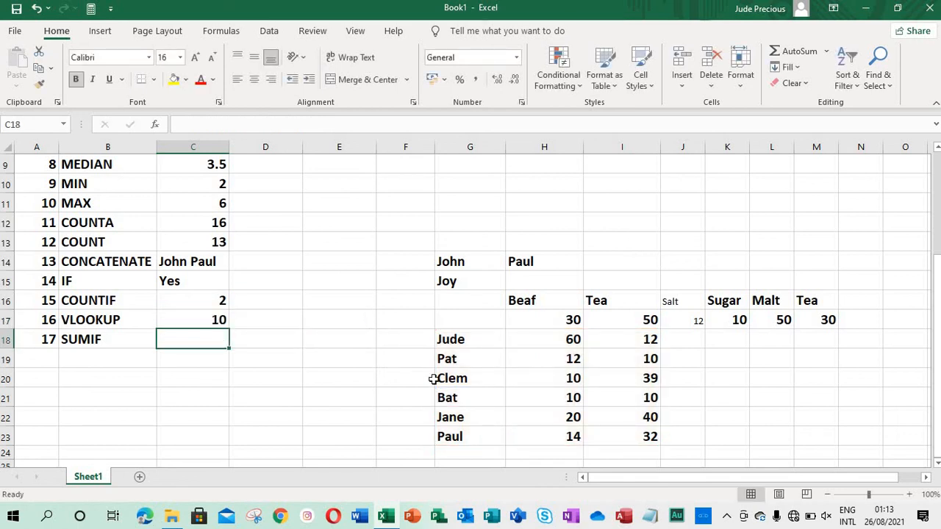
Clear the looked-up value in cell I21 to test how the VLOOKUP formula in C17 responds
click(652, 398)
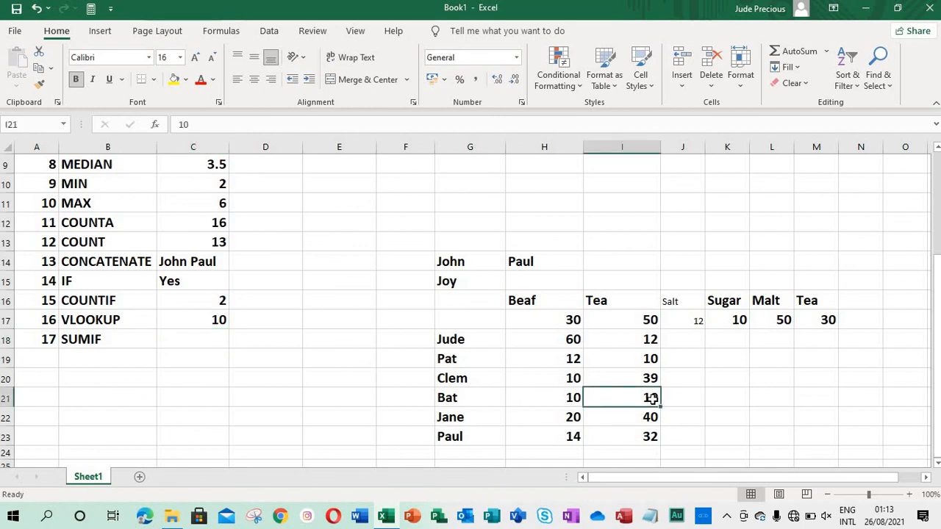
click(206, 325)
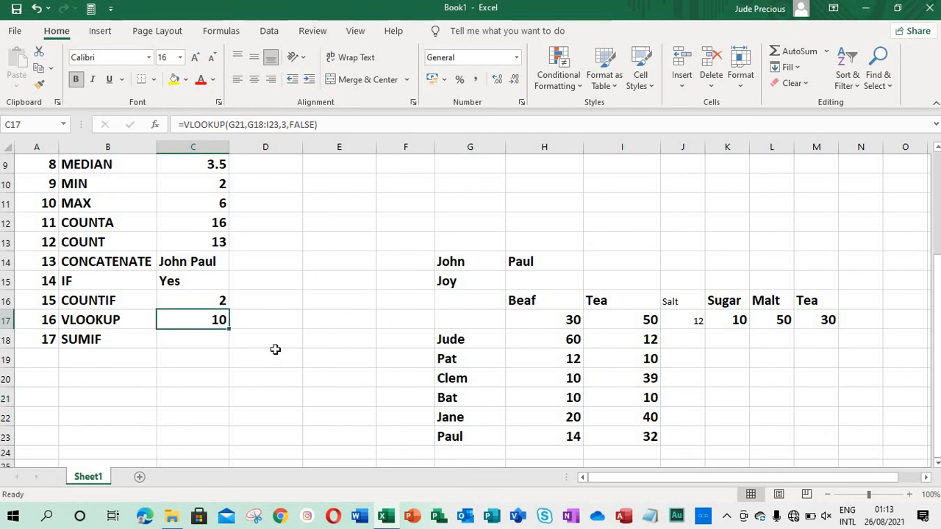
click(651, 399)
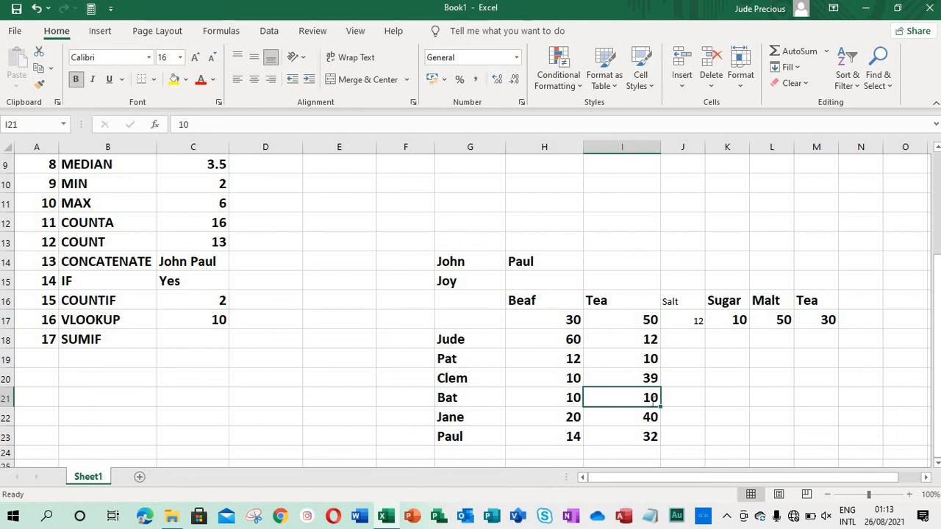
key(BackSpace)
key(Return)
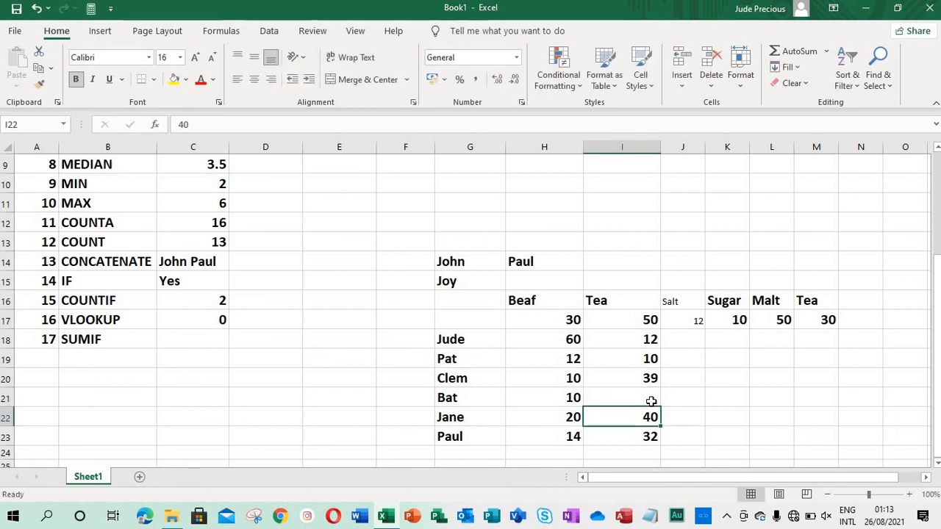
Undo the clearing of cell I21 to restore the value that the VLOOKUP formula in C17 looks up
key(ctrl+z)
Enter the formula =SUMIF(H16:M17,I16,H17:M17) in cell C18 to add up the row 17 values belonging to Tea in the item table
click(197, 343)
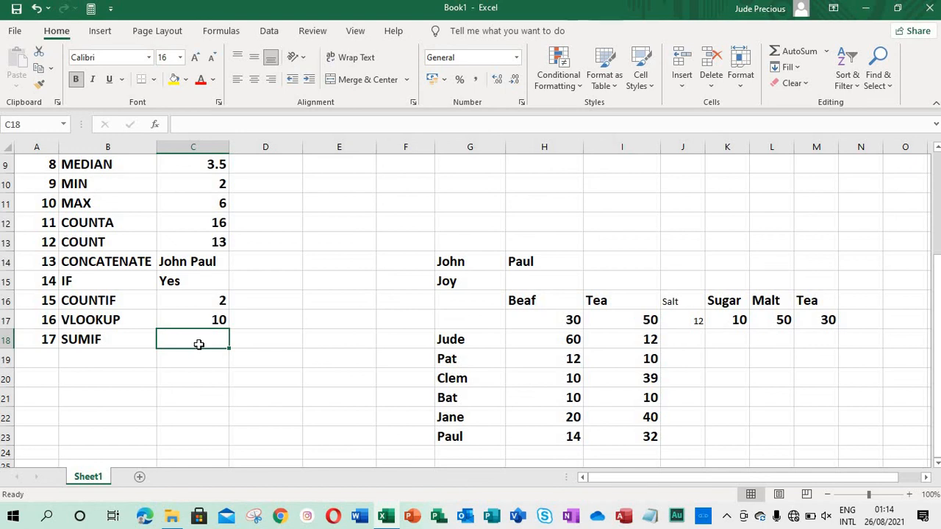
click(549, 300)
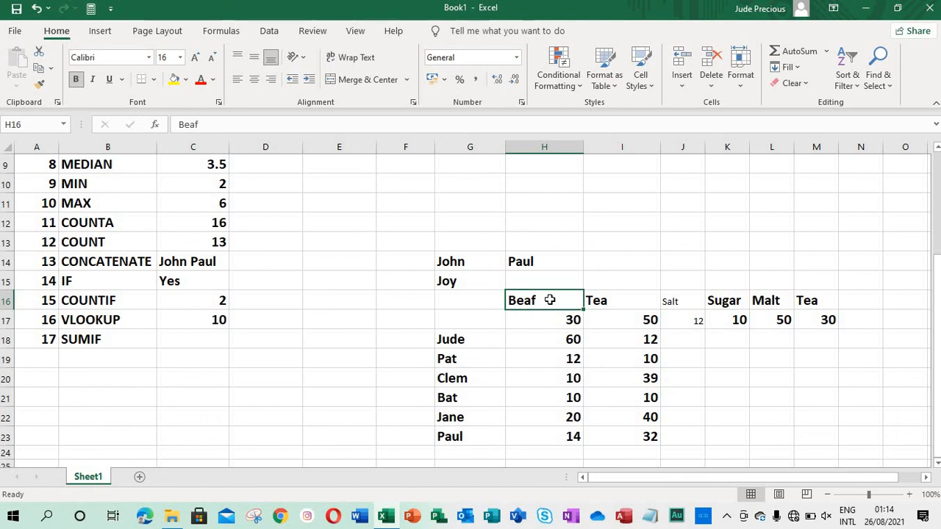
drag(552, 300, 808, 320)
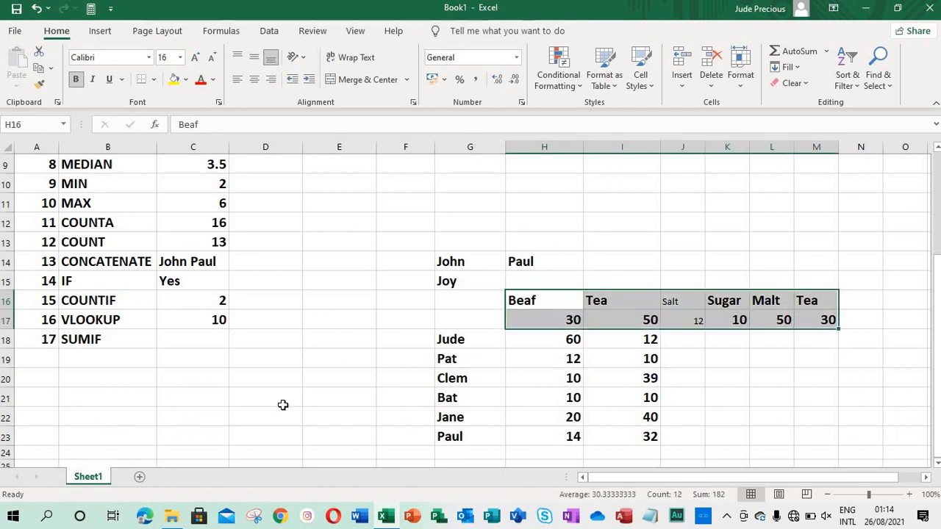
click(190, 343)
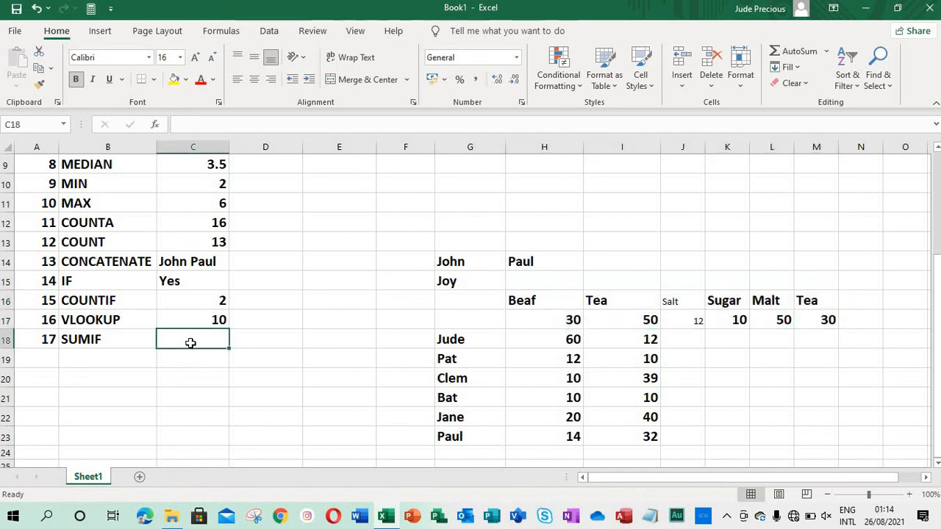
text(=)
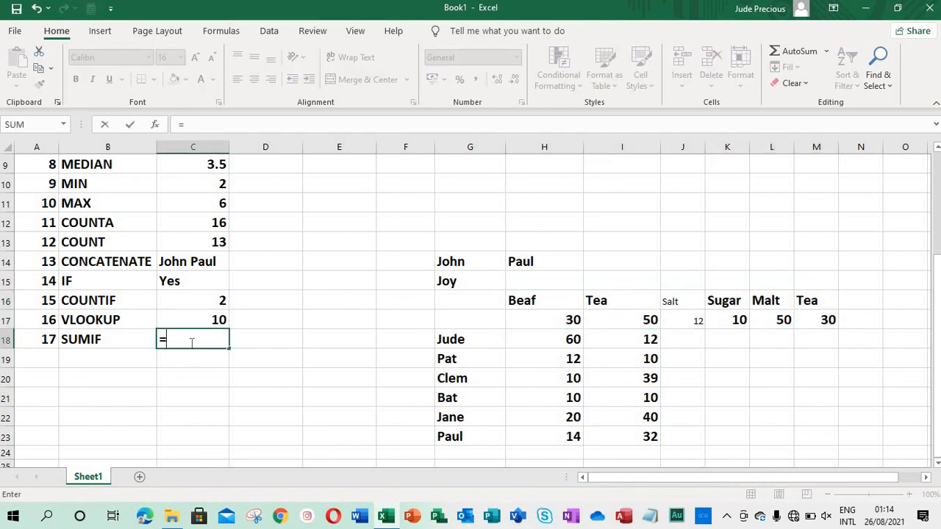
text(sum)
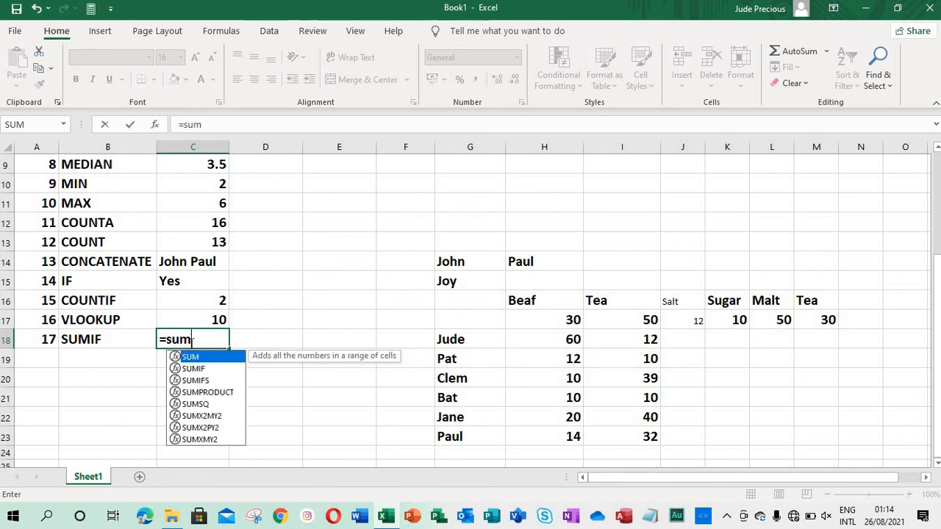
text(if)
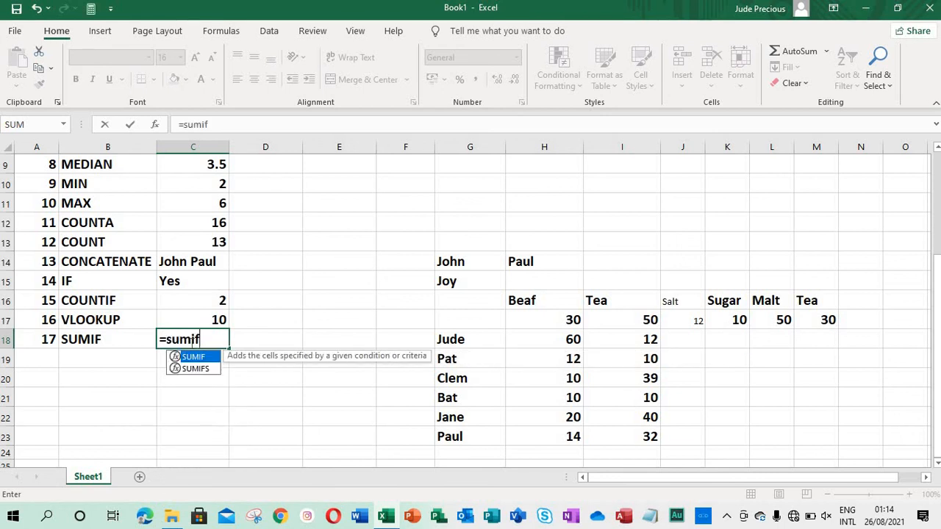
text(()
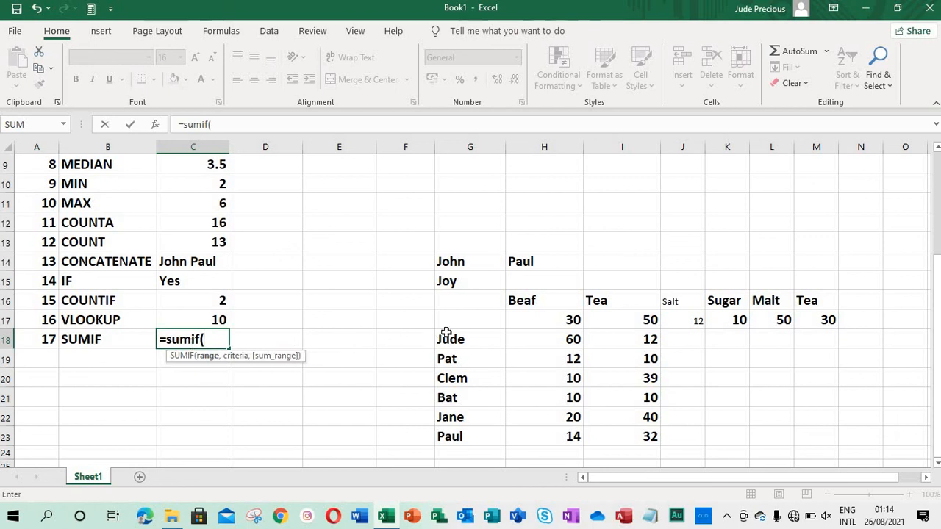
click(523, 301)
drag(529, 300, 813, 315)
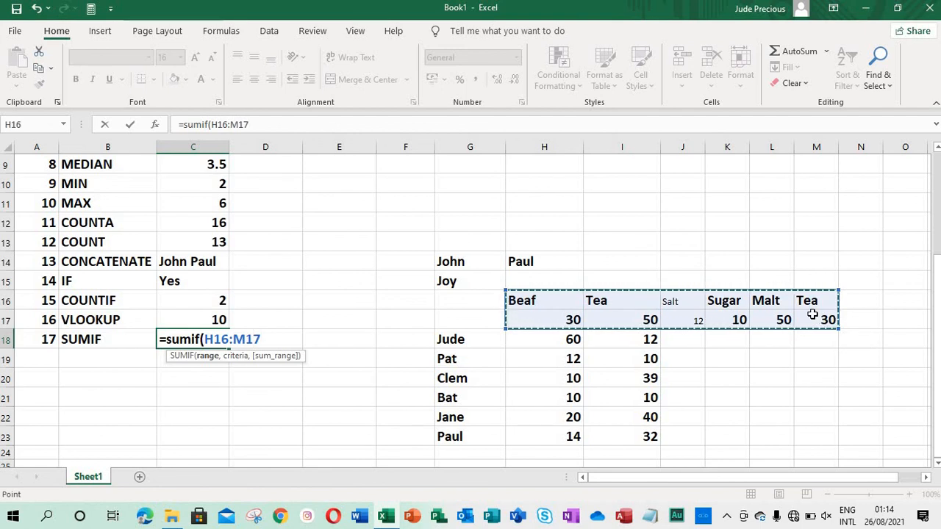
text(,)
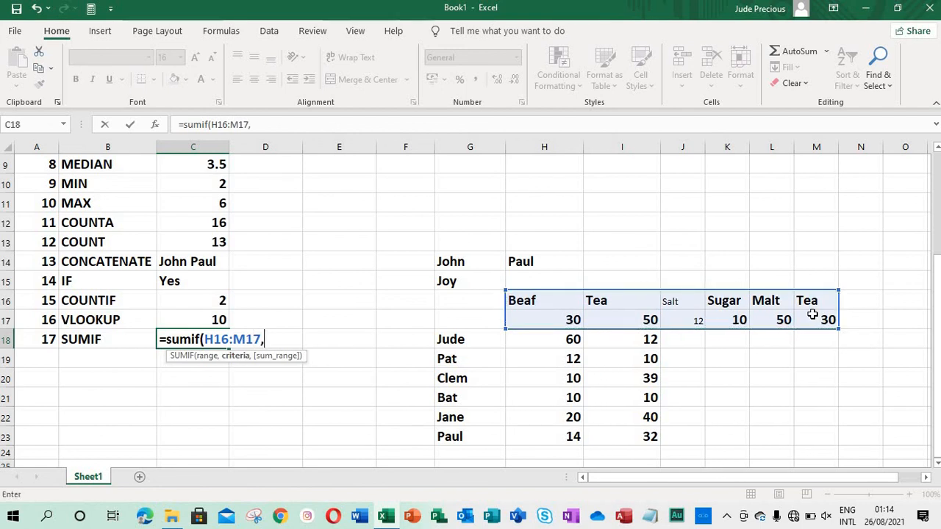
click(602, 301)
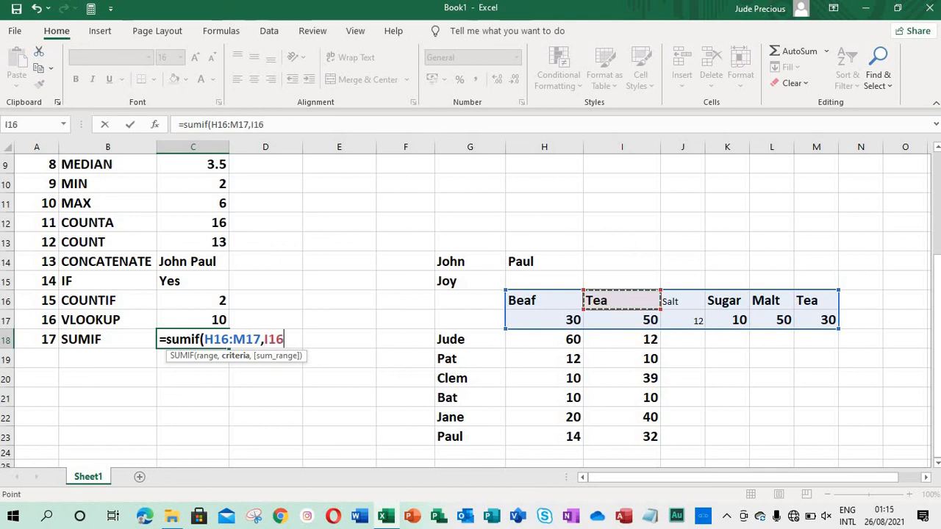
text(,)
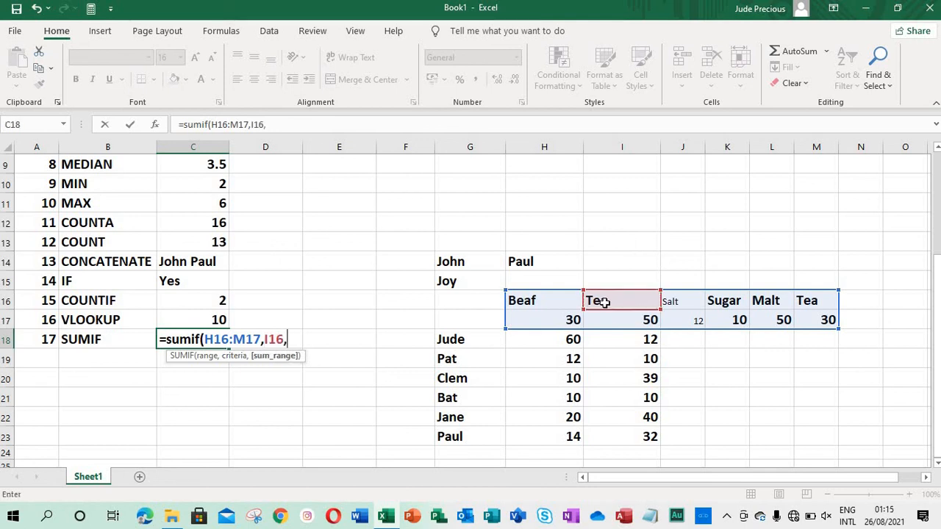
click(542, 321)
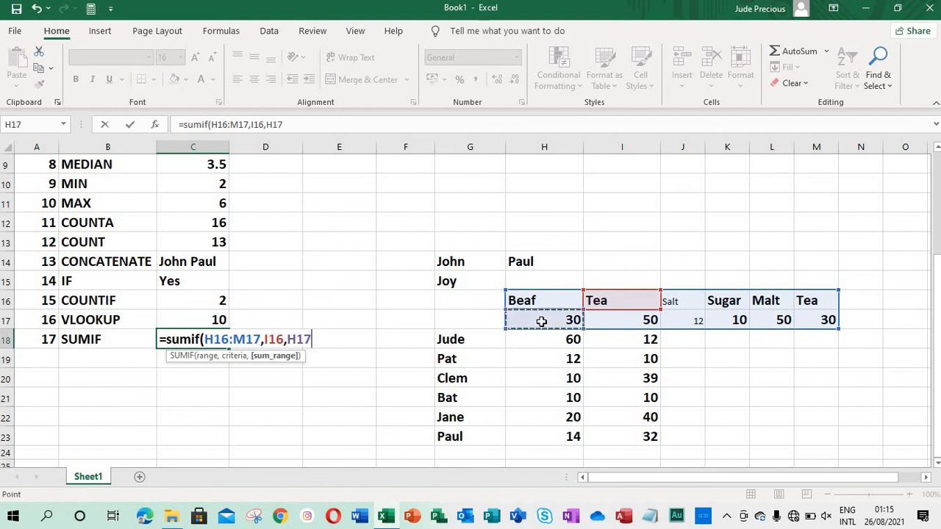
drag(542, 321, 806, 321)
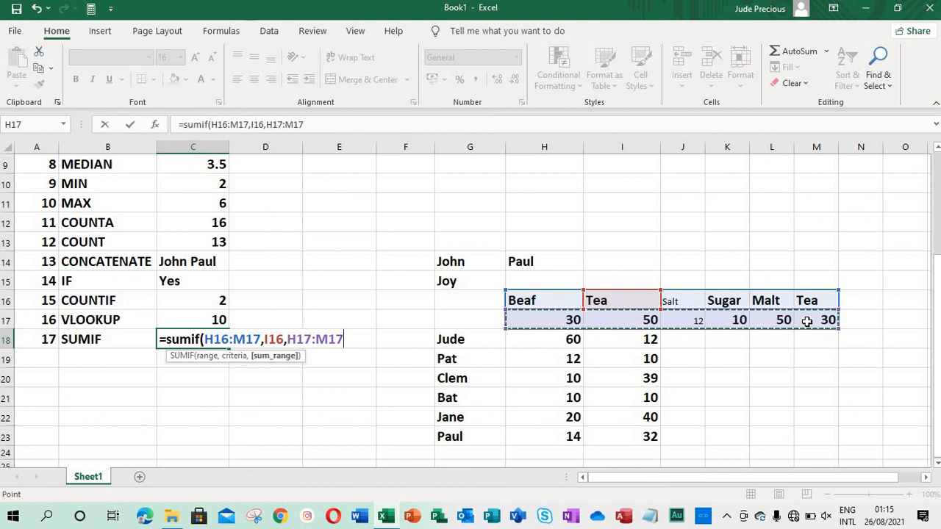
text())
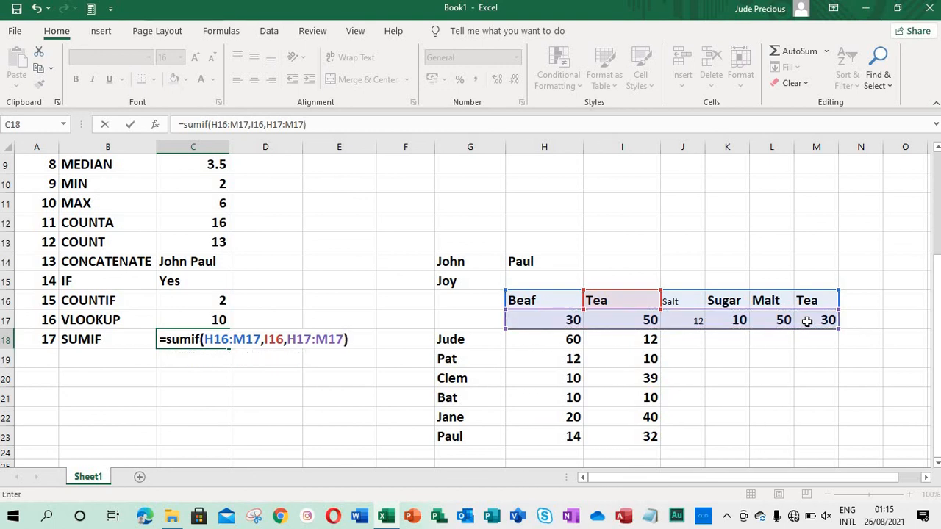
key(Return)
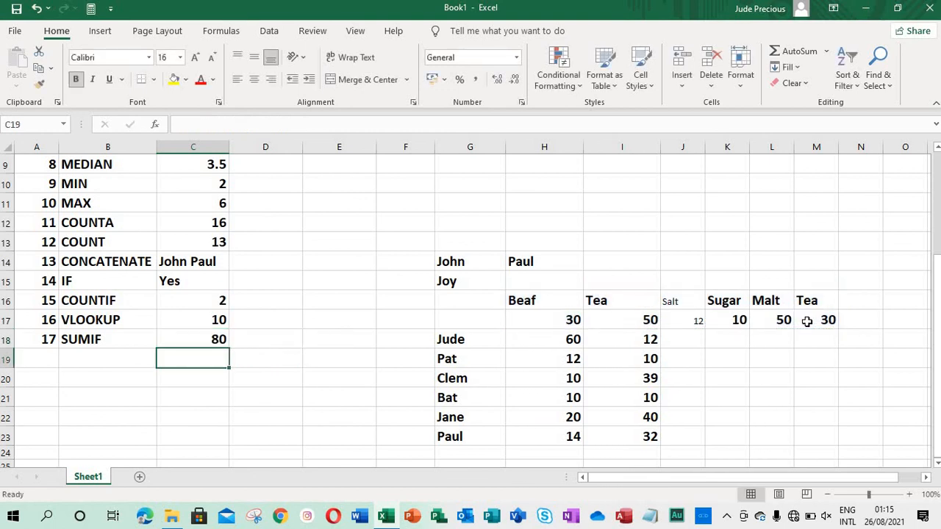